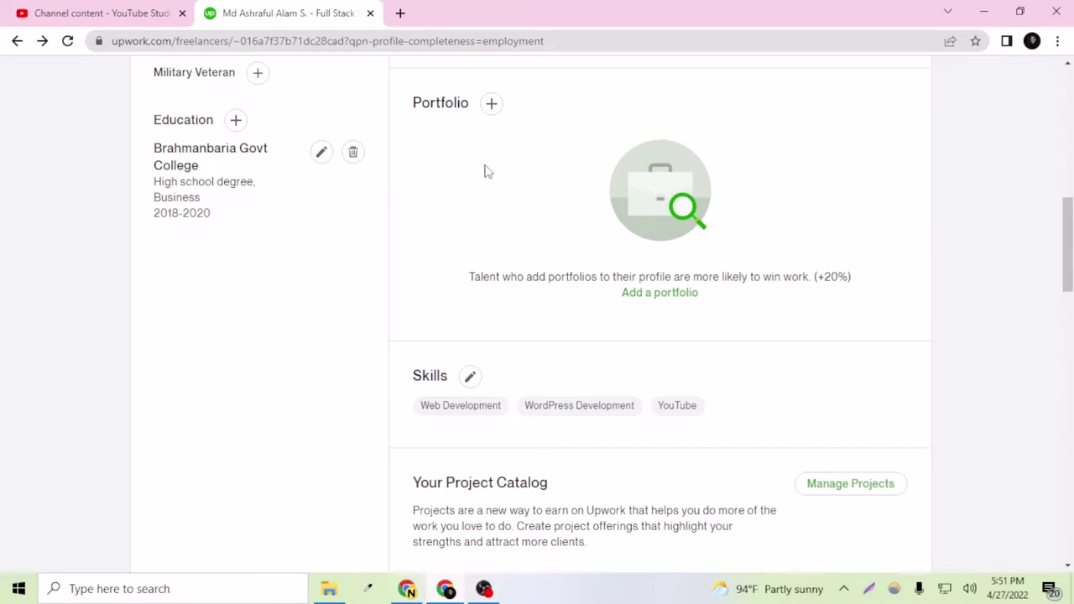
Review the freelancer profile's overview, work history, education and empty portfolio section, including the note on adding portfolios
{"action": "scroll", "coordinate": [541, 252], "scroll_direction": "up", "scroll_amount": 2}
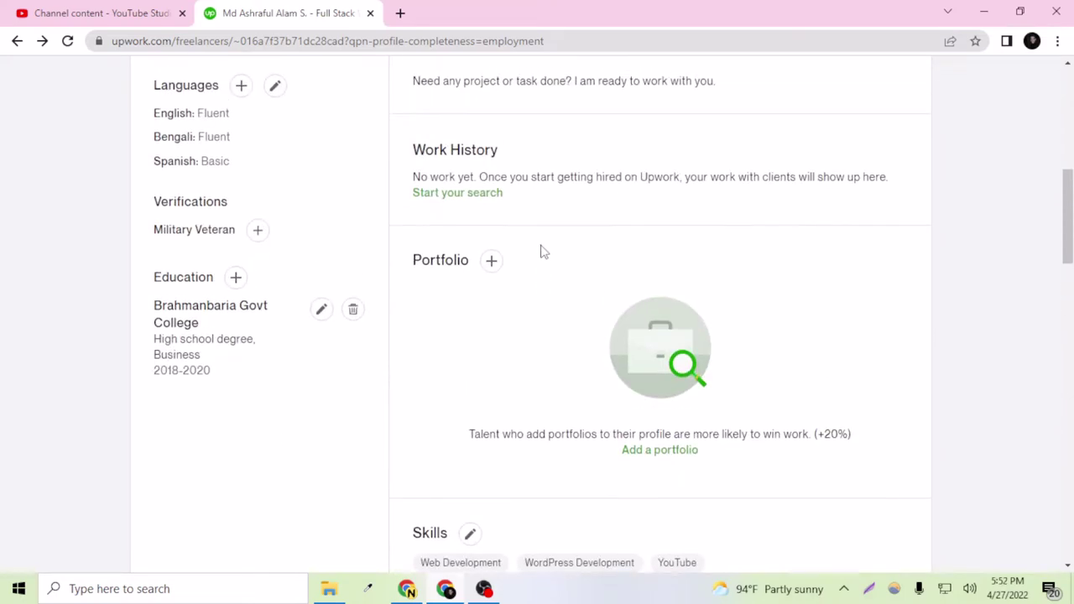
{"action": "scroll", "coordinate": [537, 277], "scroll_direction": "up", "scroll_amount": 6}
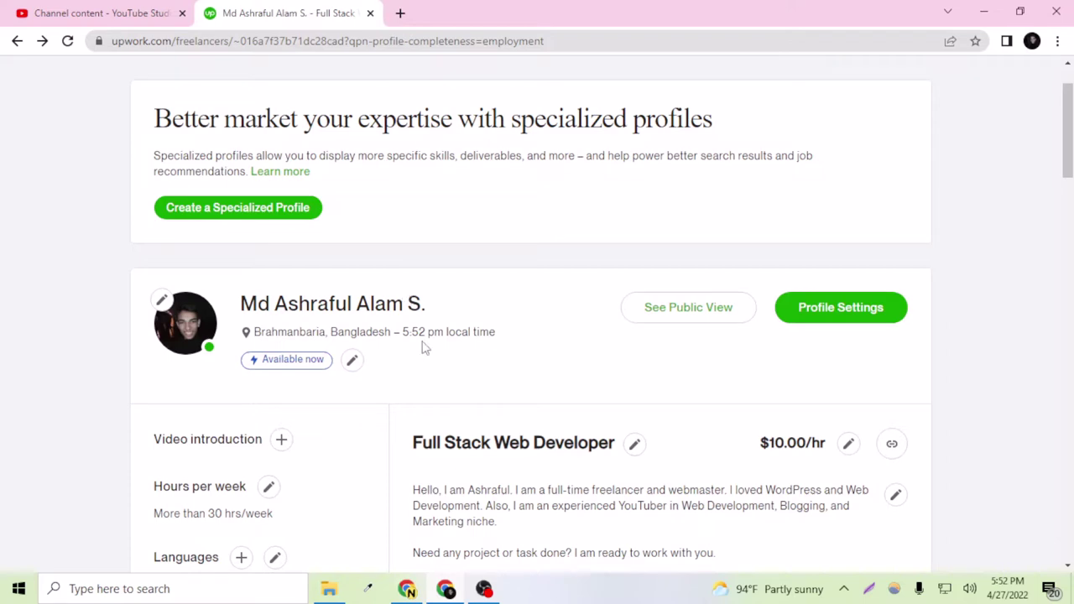
{"action": "scroll", "coordinate": [420, 350], "scroll_direction": "down", "scroll_amount": 5}
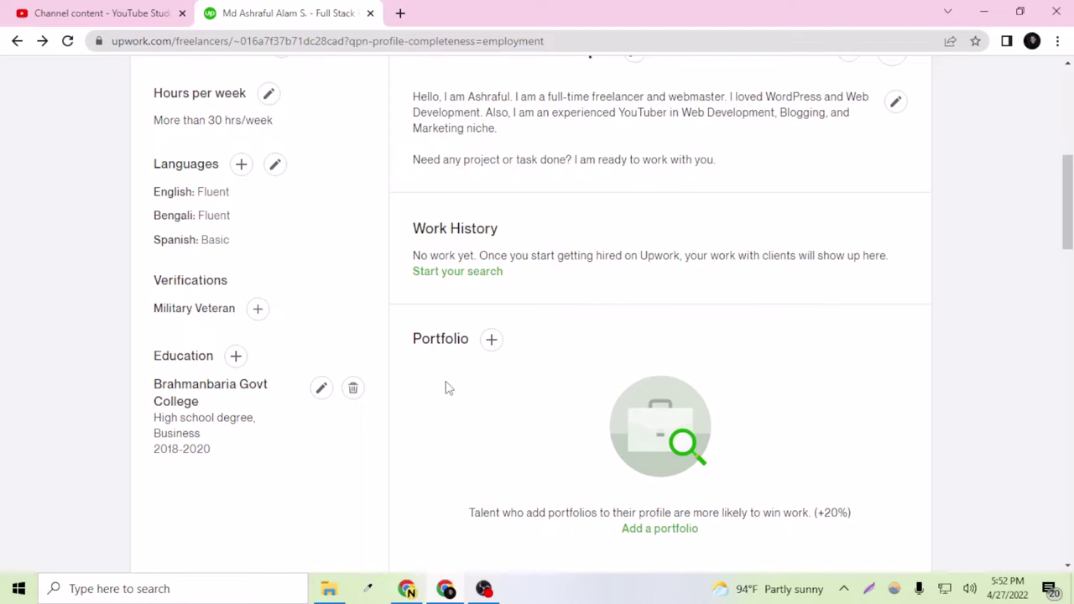
{"action": "scroll", "coordinate": [311, 336], "scroll_direction": "down", "scroll_amount": 2}
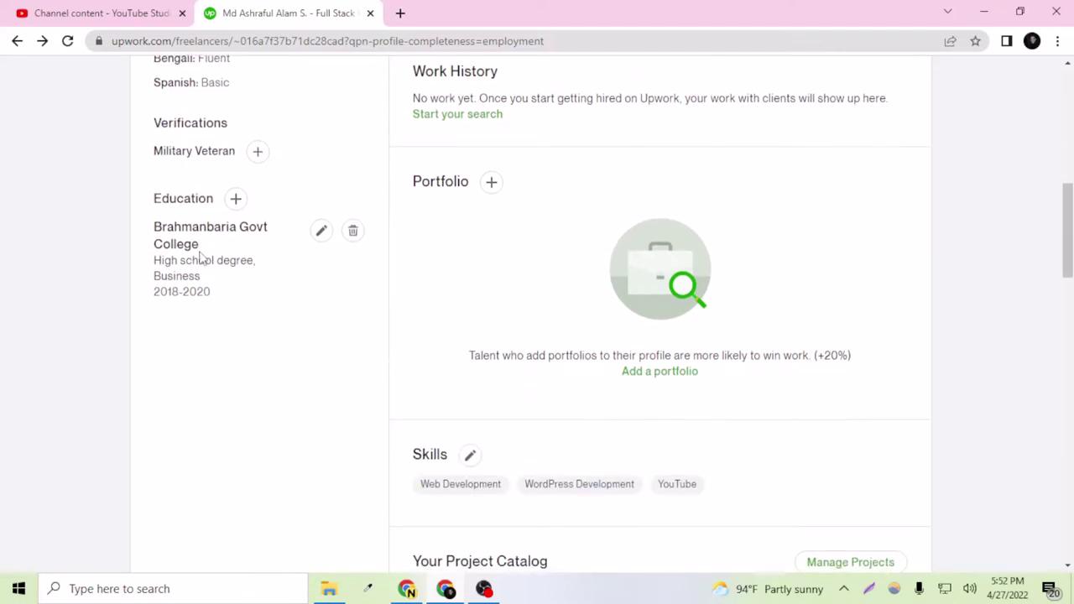
{"action": "scroll", "coordinate": [204, 252], "scroll_direction": "up", "scroll_amount": 2}
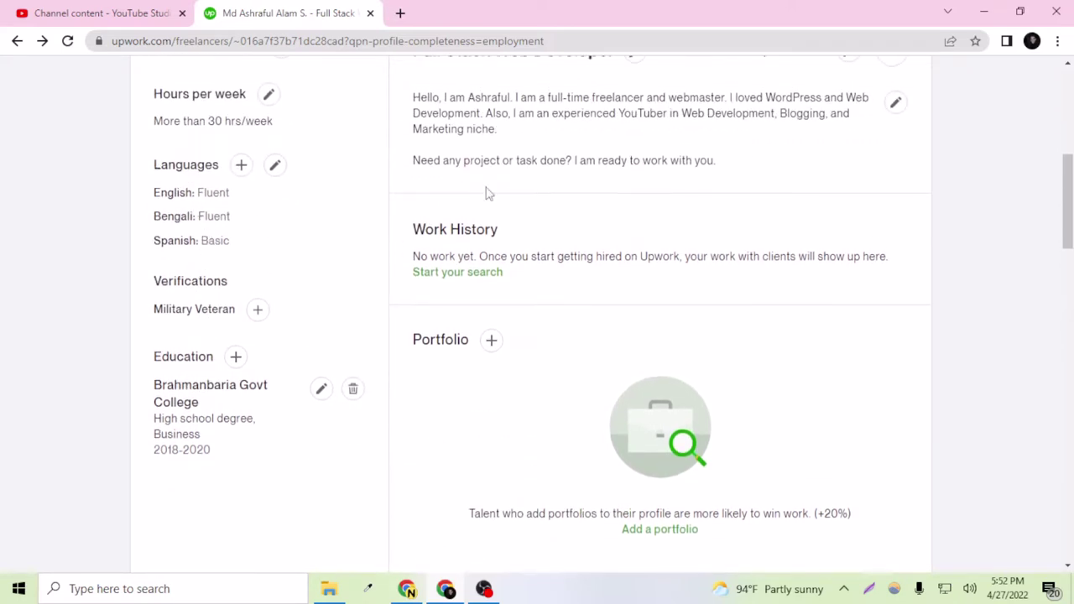
{"action": "scroll", "coordinate": [489, 187], "scroll_direction": "up", "scroll_amount": 1}
{"action": "scroll", "coordinate": [492, 207], "scroll_direction": "down", "scroll_amount": 2}
{"action": "scroll", "coordinate": [493, 210], "scroll_direction": "down", "scroll_amount": 2}
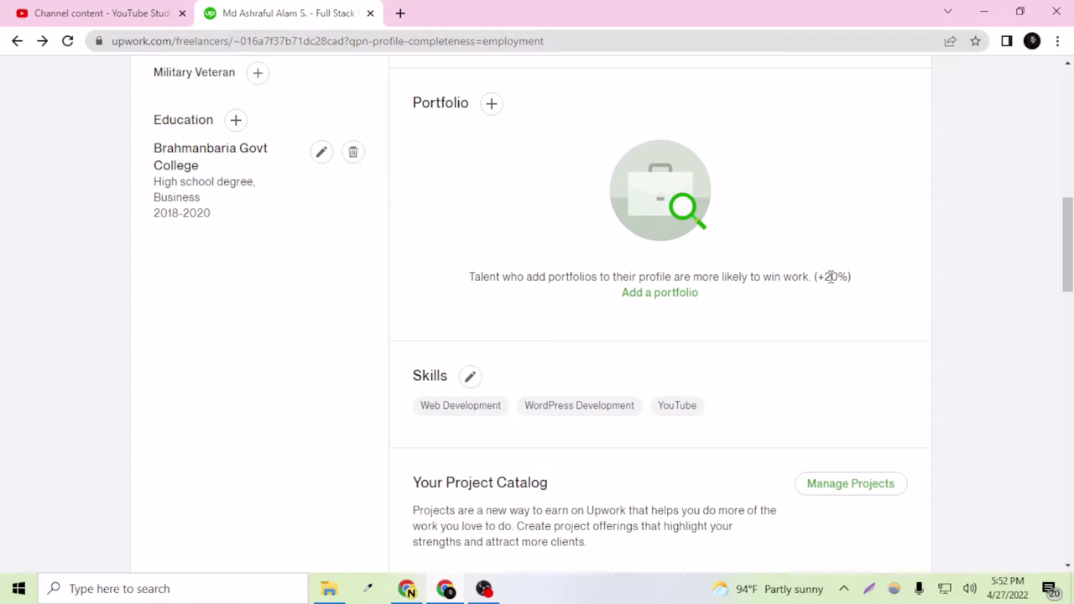
{"action": "scroll", "coordinate": [781, 342], "scroll_direction": "up", "scroll_amount": 1}
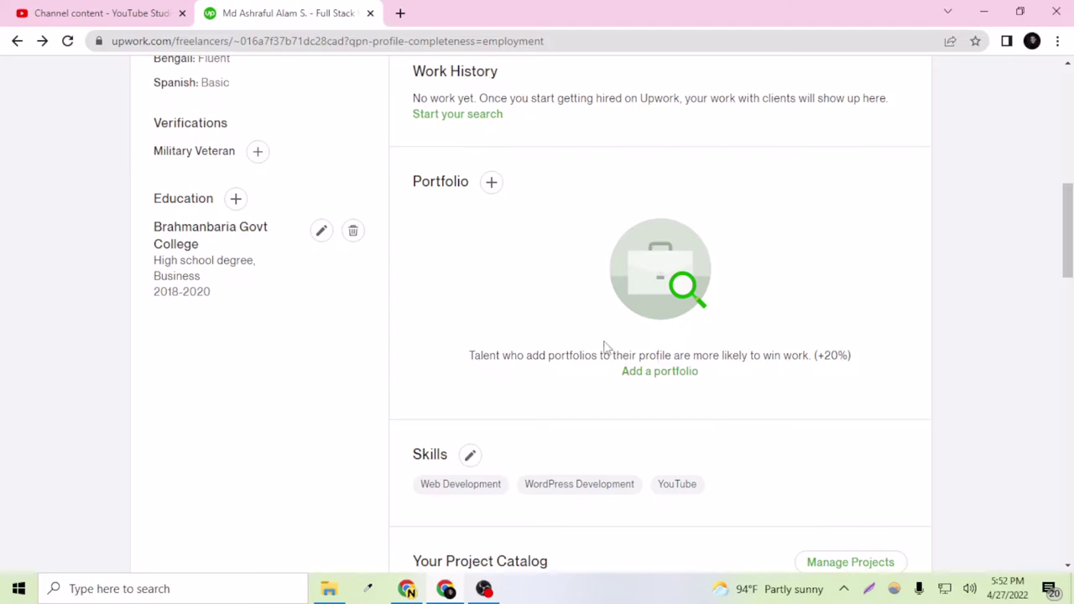
{"action": "left_click_drag", "start_coordinate": [825, 356], "coordinate": [849, 356]}
{"action": "left_click", "coordinate": [834, 371]}
{"action": "scroll", "coordinate": [486, 339], "scroll_direction": "up", "scroll_amount": 2}
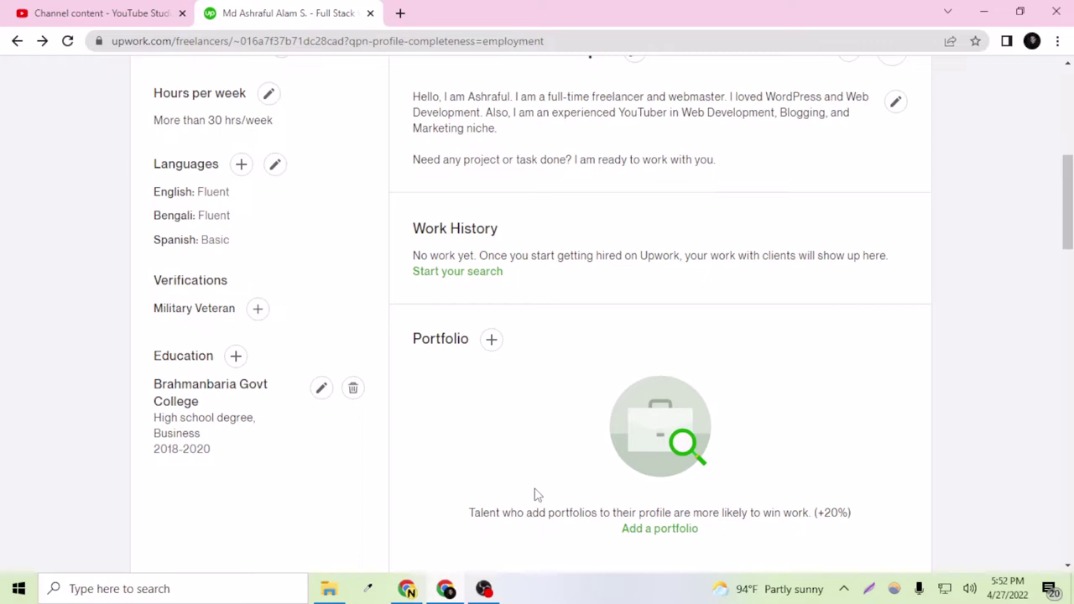
Start a new portfolio project and title it "Website Design On WordPress Premium Theme"
{"action": "scroll", "coordinate": [534, 496], "scroll_direction": "down", "scroll_amount": 1}
{"action": "left_click", "coordinate": [641, 454]}
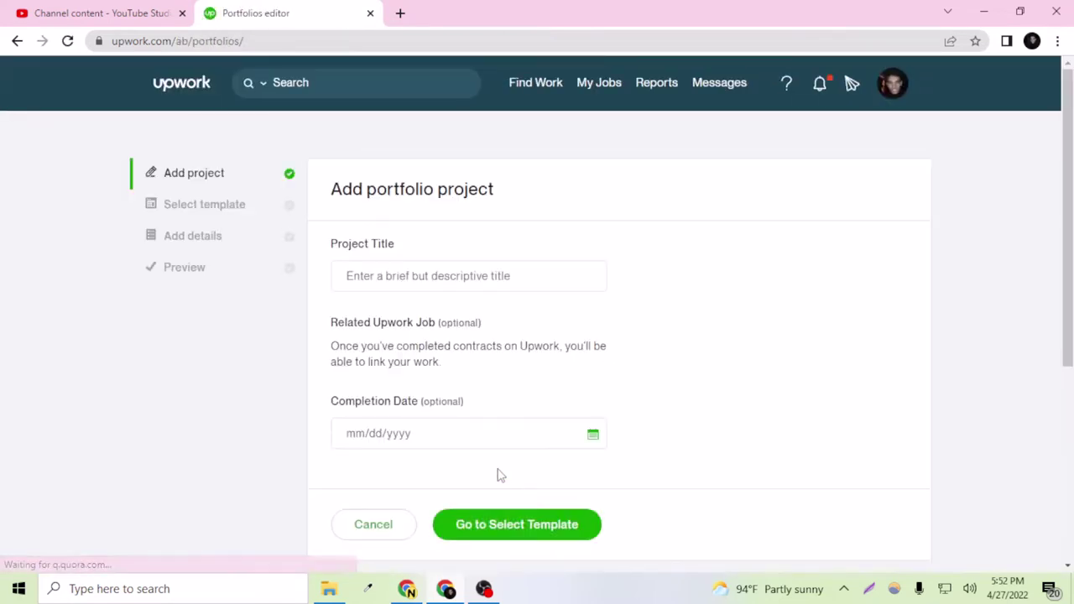
{"action": "left_click", "coordinate": [498, 288]}
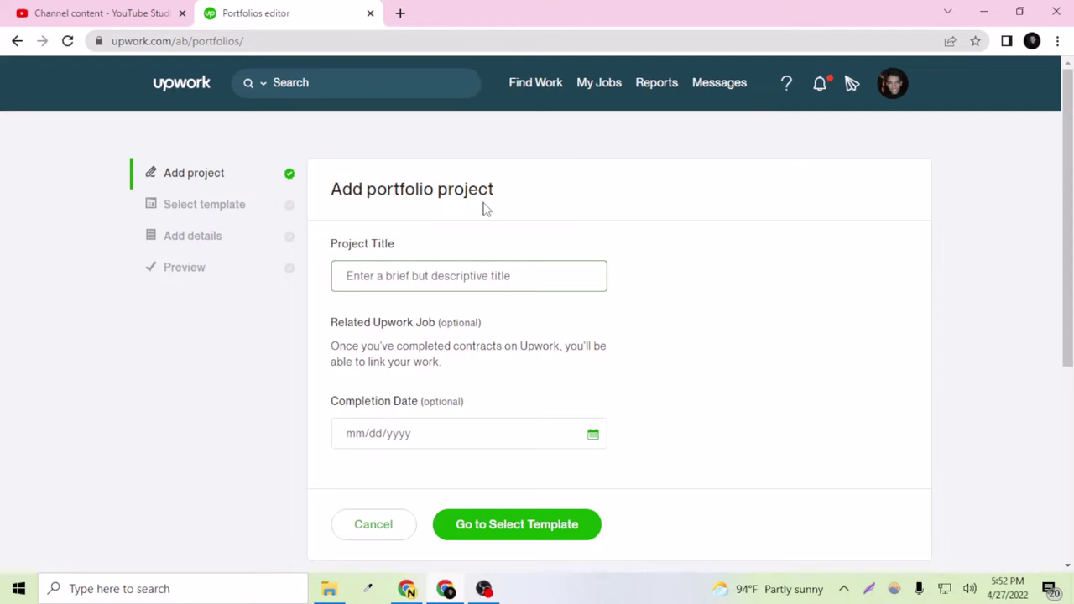
{"action": "type", "text": "We"}
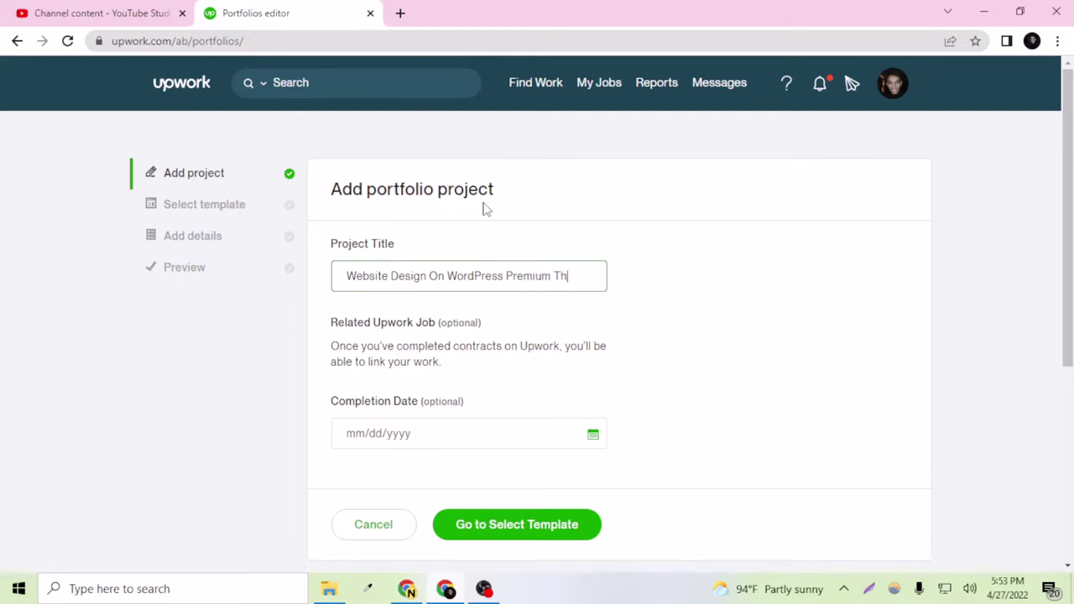
Set the project's completion date to 04/20/2022 and continue to template selection
{"action": "scroll", "coordinate": [503, 302], "scroll_direction": "down", "scroll_amount": 2}
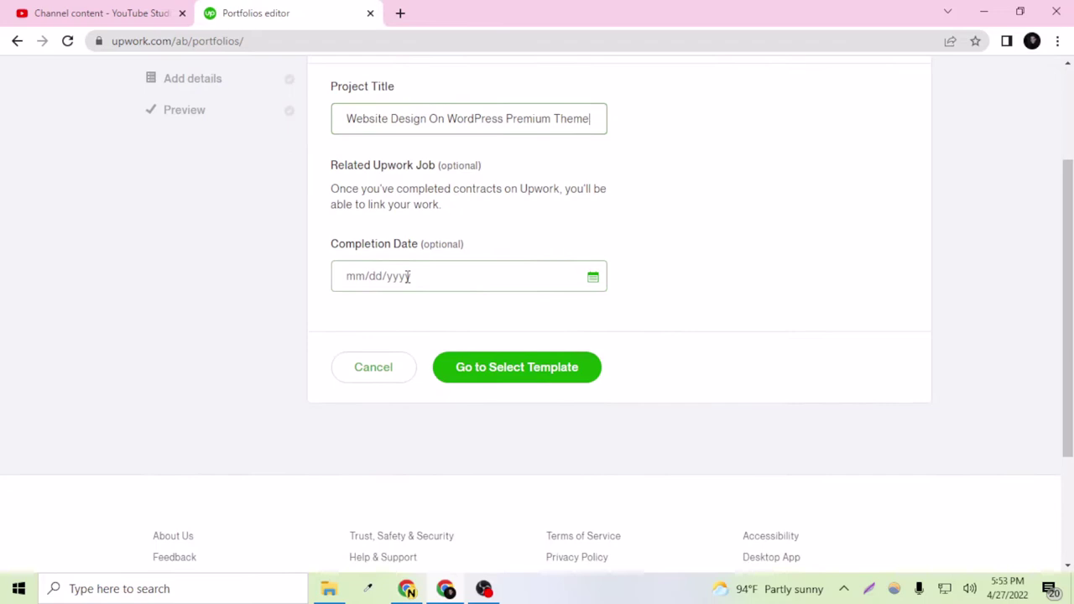
{"action": "left_click", "coordinate": [412, 277]}
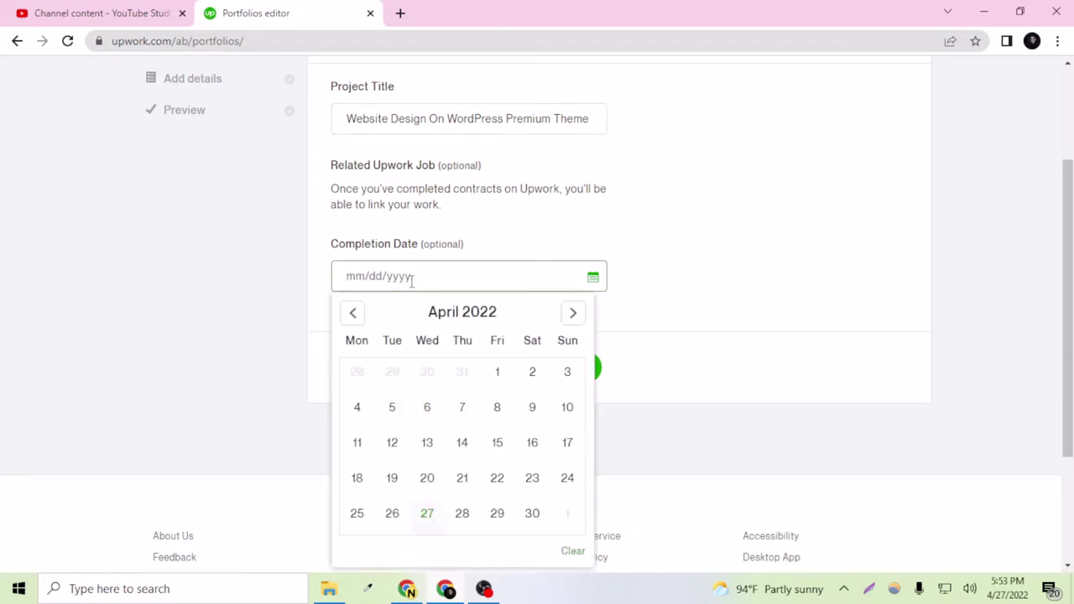
{"action": "left_click", "coordinate": [440, 483]}
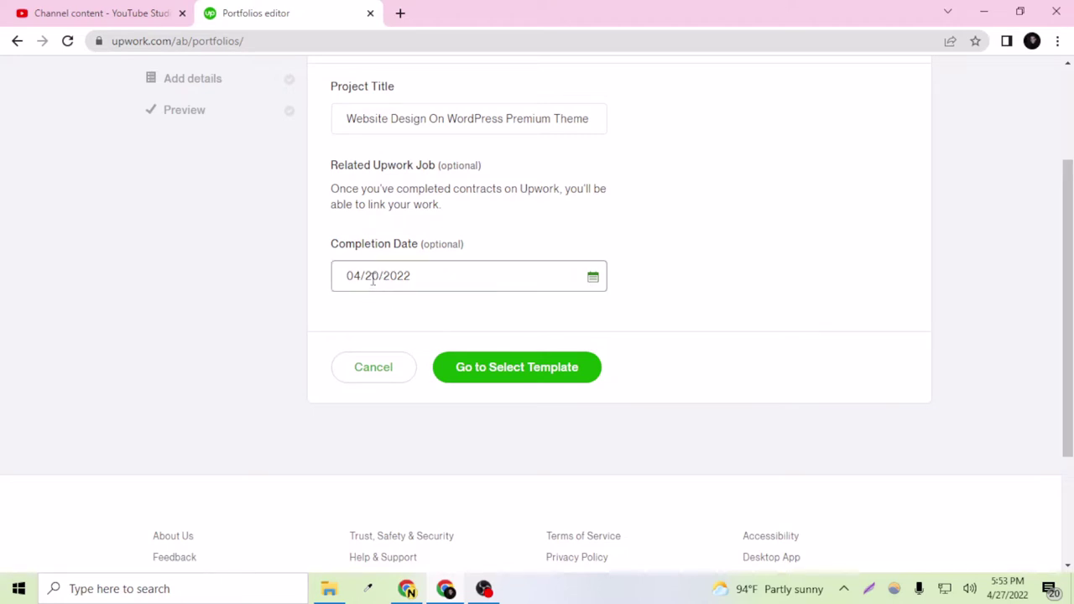
{"action": "scroll", "coordinate": [373, 280], "scroll_direction": "up", "scroll_amount": 1}
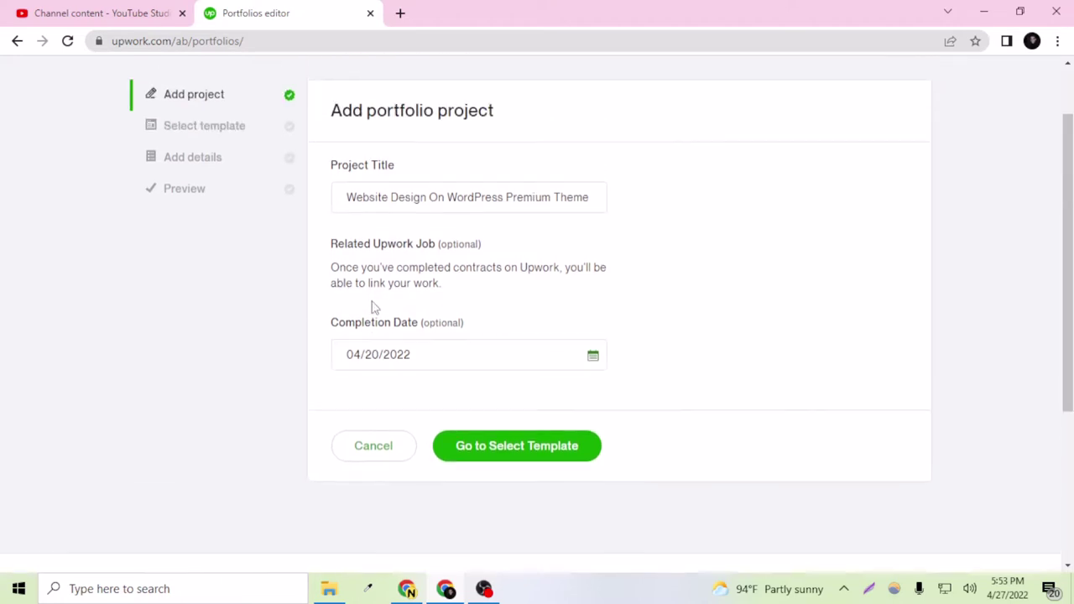
{"action": "left_click", "coordinate": [483, 449]}
Choose the Gallery template for the portfolio project and proceed to adding details
{"action": "scroll", "coordinate": [459, 487], "scroll_direction": "down", "scroll_amount": 1}
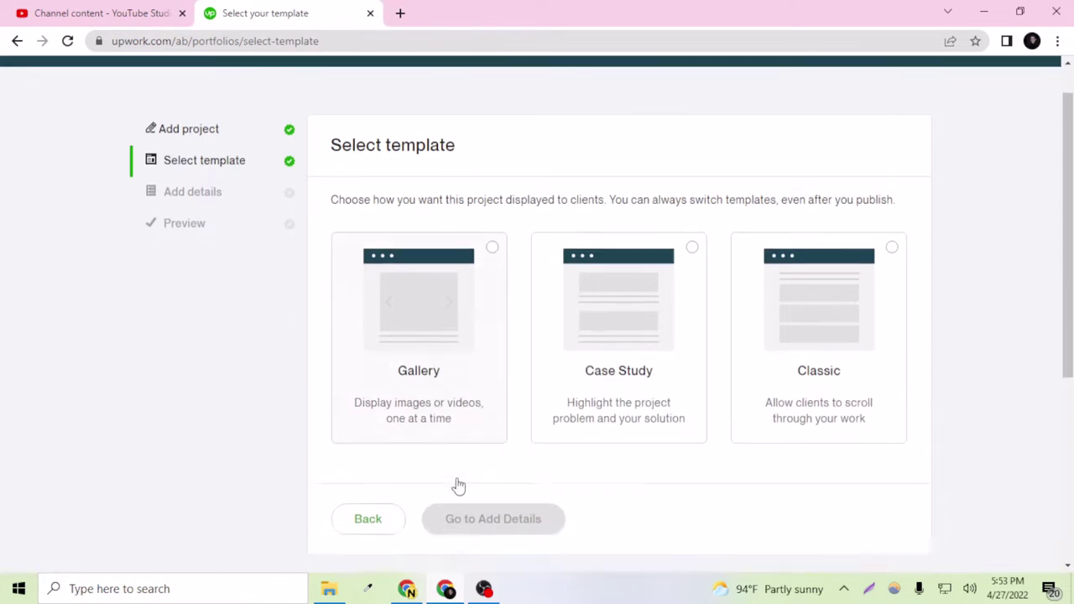
{"action": "scroll", "coordinate": [459, 486], "scroll_direction": "down", "scroll_amount": 2}
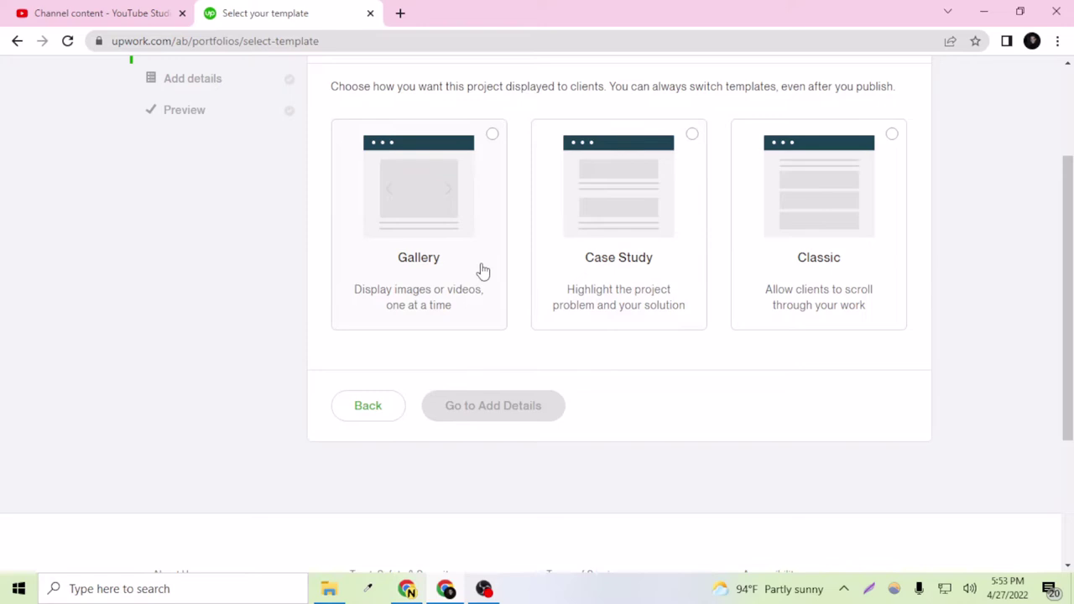
{"action": "scroll", "coordinate": [460, 294], "scroll_direction": "up", "scroll_amount": 1}
{"action": "scroll", "coordinate": [459, 294], "scroll_direction": "up", "scroll_amount": 2}
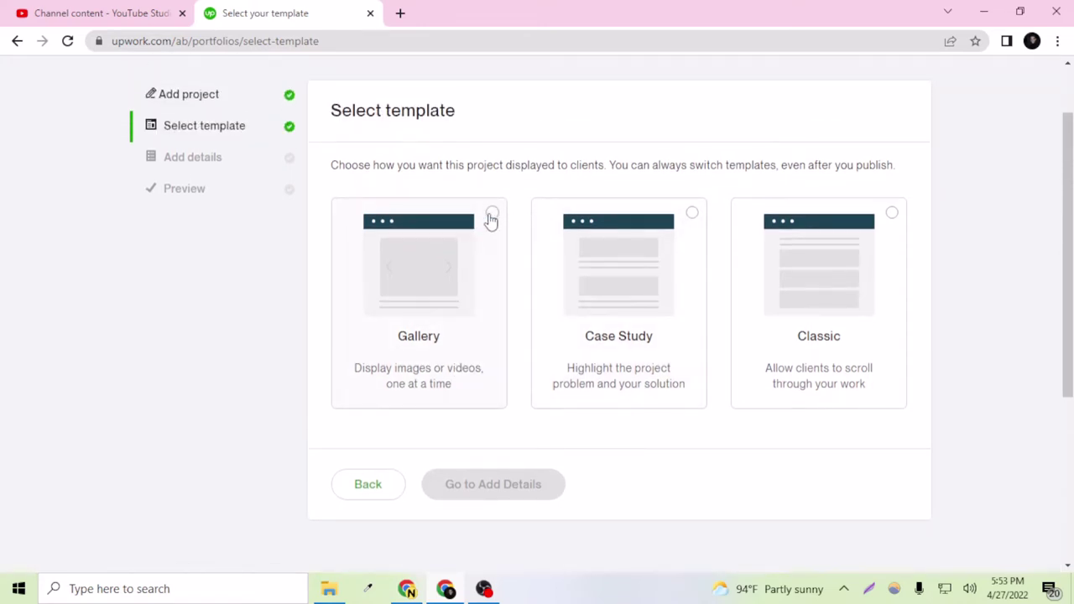
{"action": "left_click", "coordinate": [492, 214]}
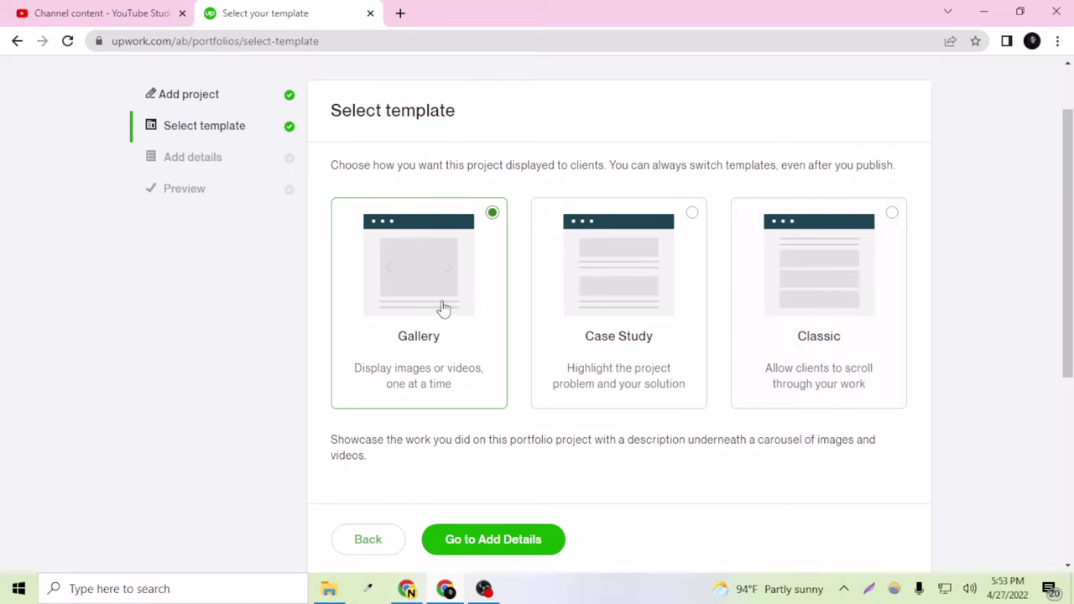
{"action": "scroll", "coordinate": [443, 317], "scroll_direction": "down", "scroll_amount": 1}
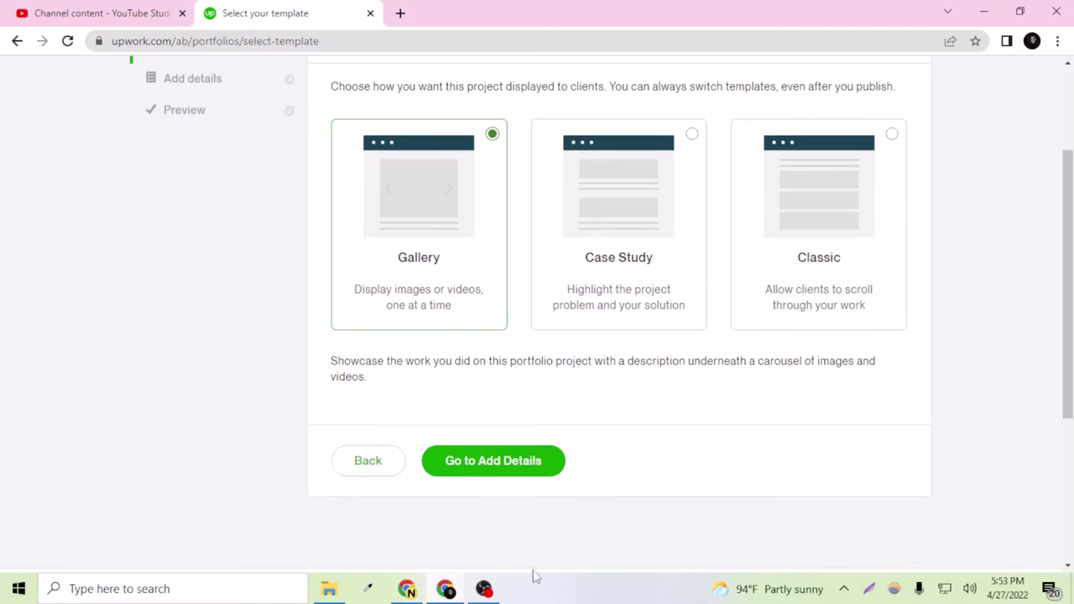
{"action": "left_click", "coordinate": [504, 477]}
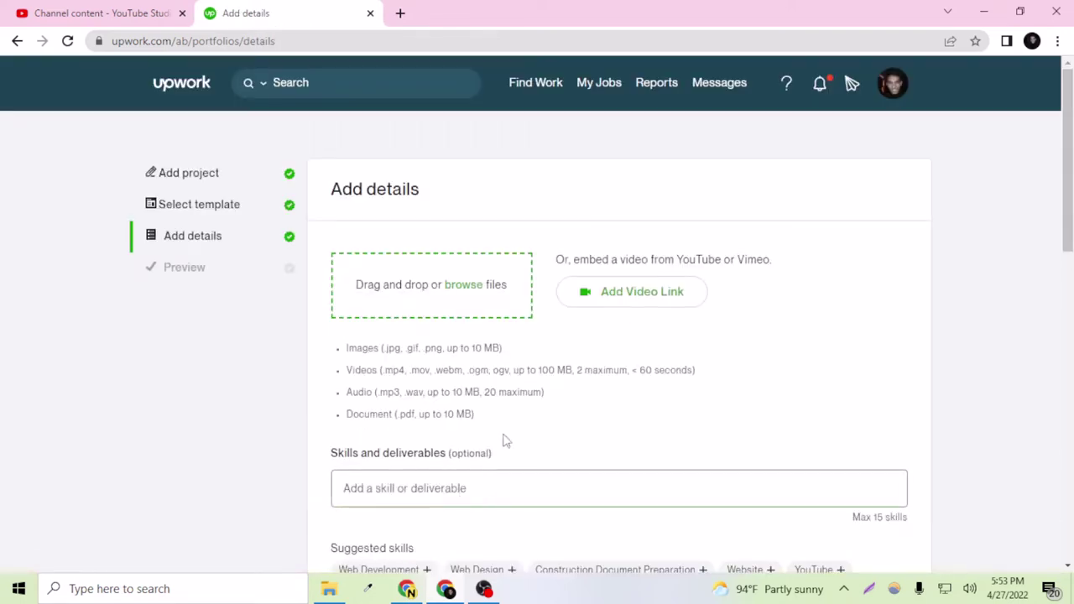
{"action": "left_click", "coordinate": [465, 290]}
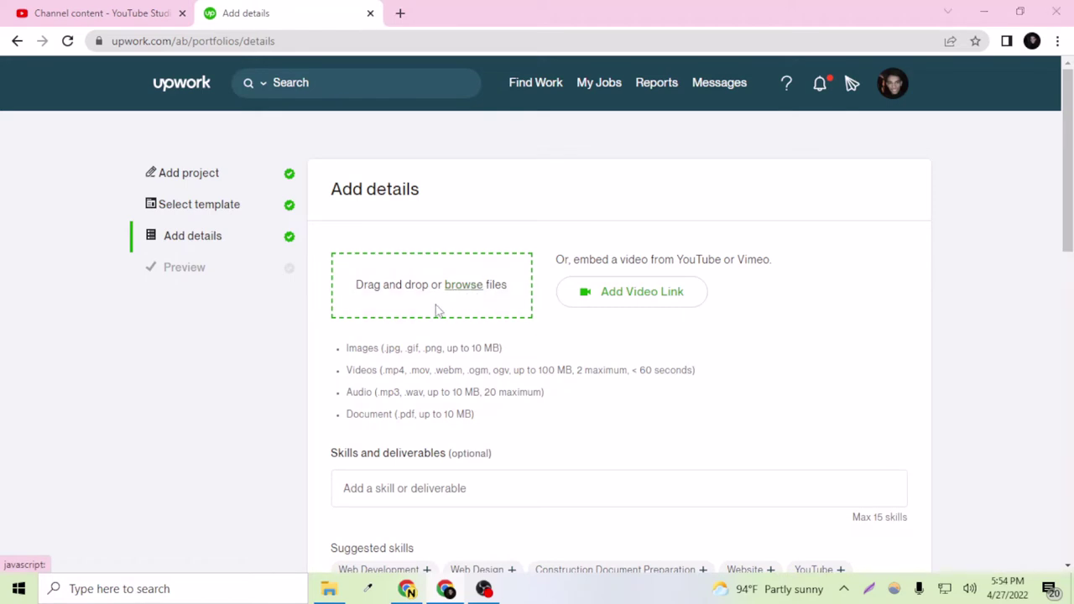
{"action": "scroll", "coordinate": [67, 209], "scroll_direction": "up", "scroll_amount": 2}
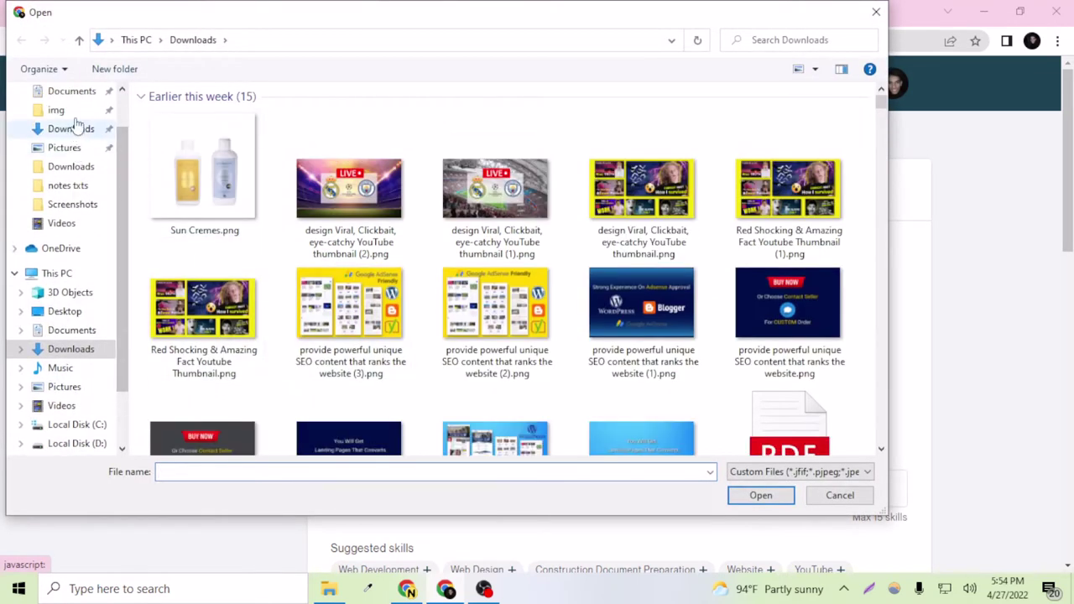
{"action": "left_click", "coordinate": [63, 110]}
{"action": "double_click", "coordinate": [168, 141]}
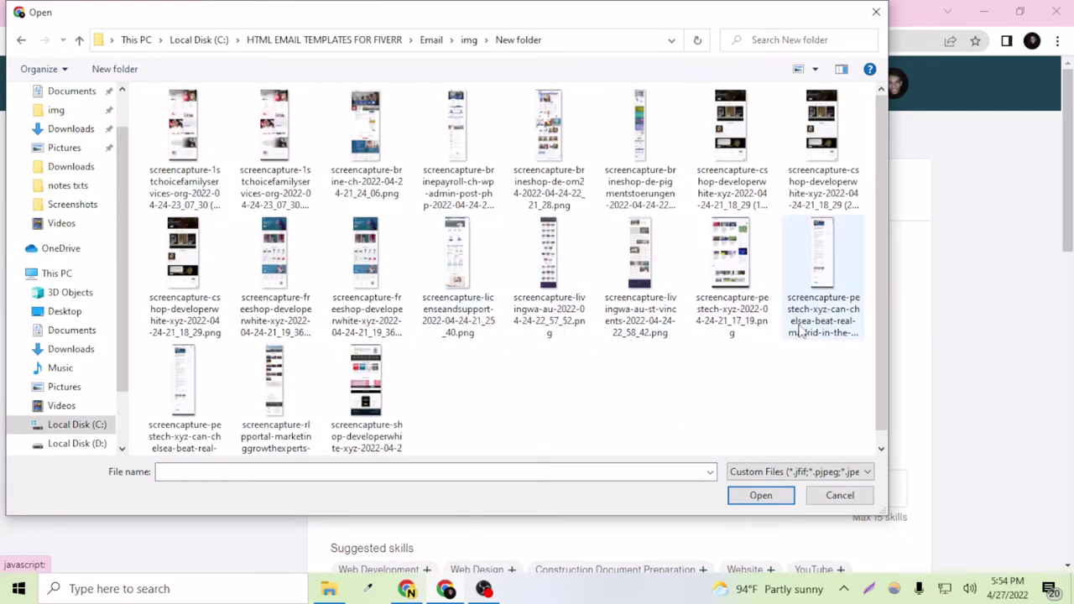
{"action": "left_click", "coordinate": [731, 293]}
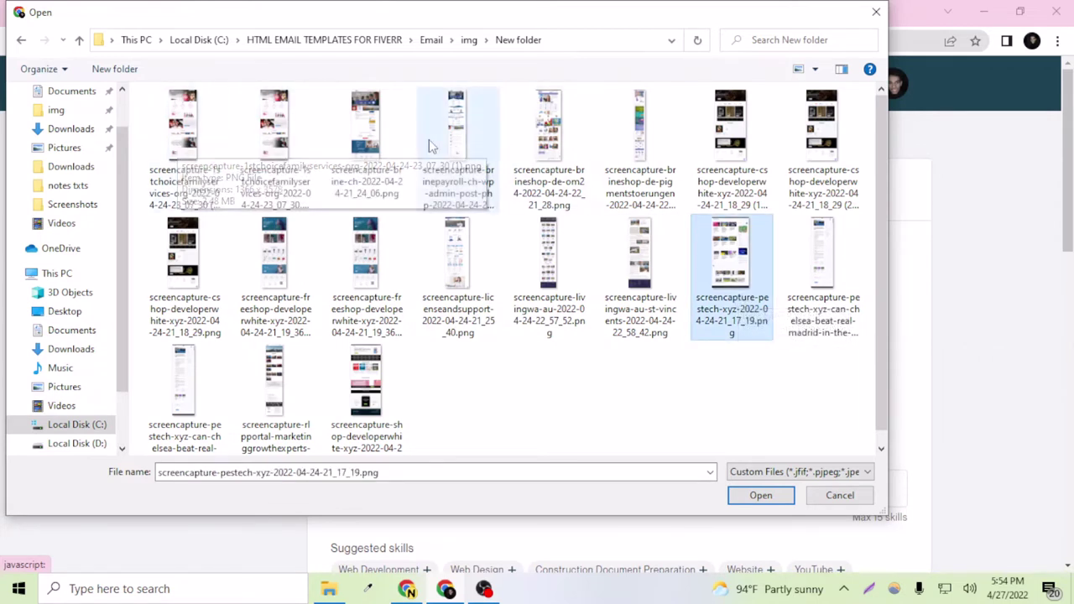
{"action": "left_click", "coordinate": [291, 146]}
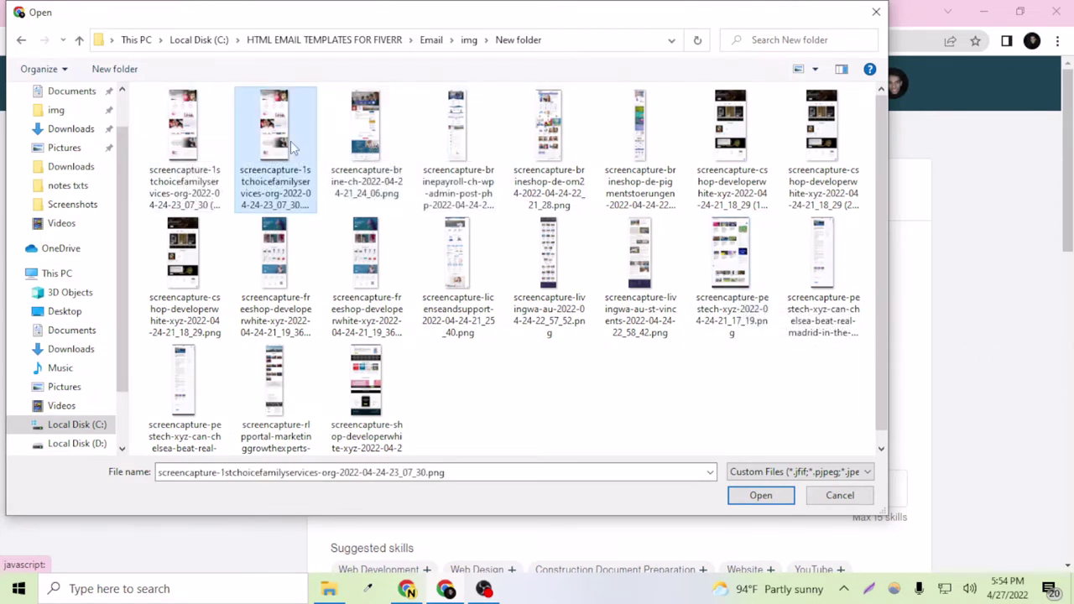
{"action": "left_click", "coordinate": [365, 156], "text": "ctrl"}
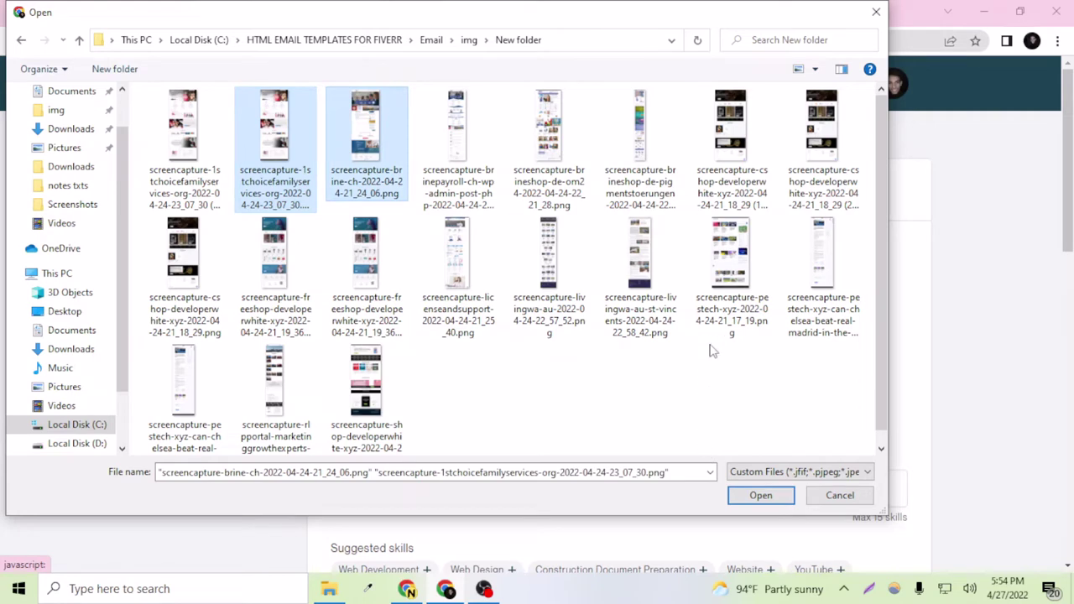
{"action": "left_click", "coordinate": [742, 497]}
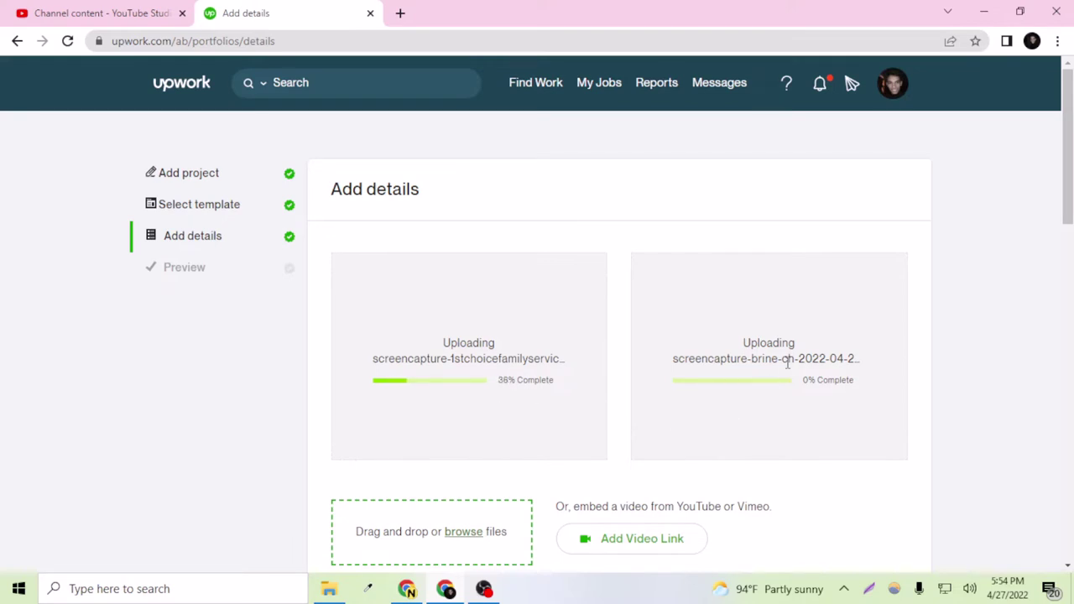
Examine the upload progress, the accepted file types and limits, and the remaining detail fields such as skills and project URL
{"action": "scroll", "coordinate": [787, 363], "scroll_direction": "down", "scroll_amount": 4}
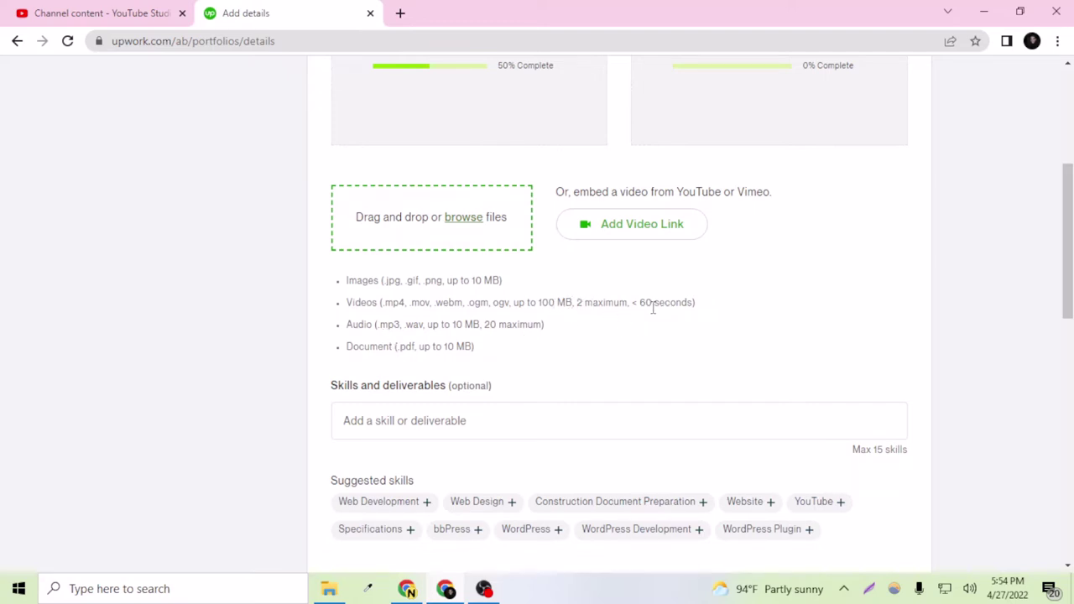
{"action": "scroll", "coordinate": [643, 302], "scroll_direction": "up", "scroll_amount": 1}
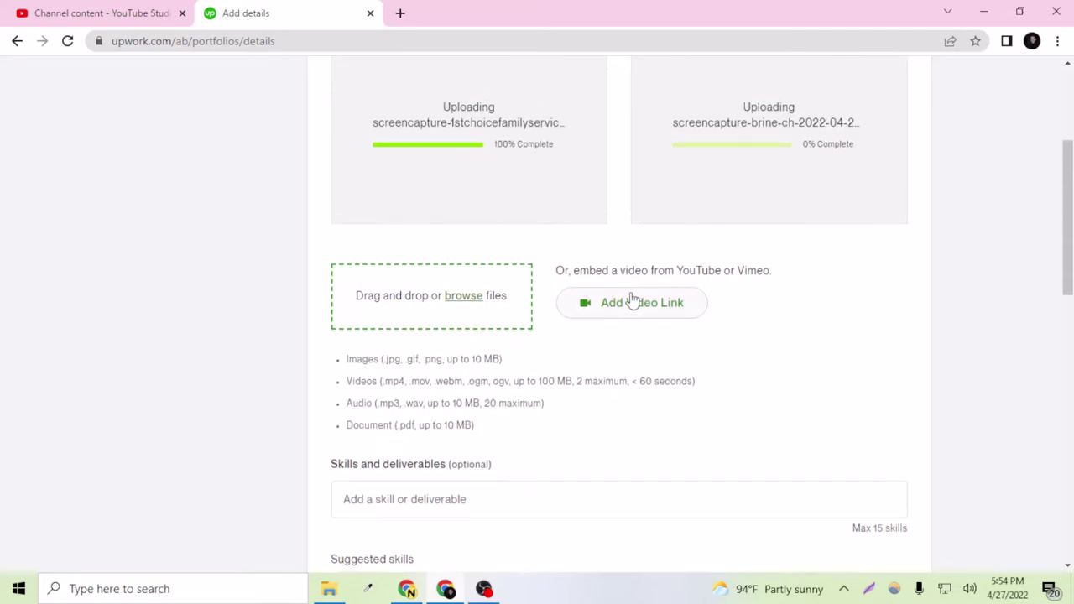
{"action": "scroll", "coordinate": [647, 280], "scroll_direction": "down", "scroll_amount": 2}
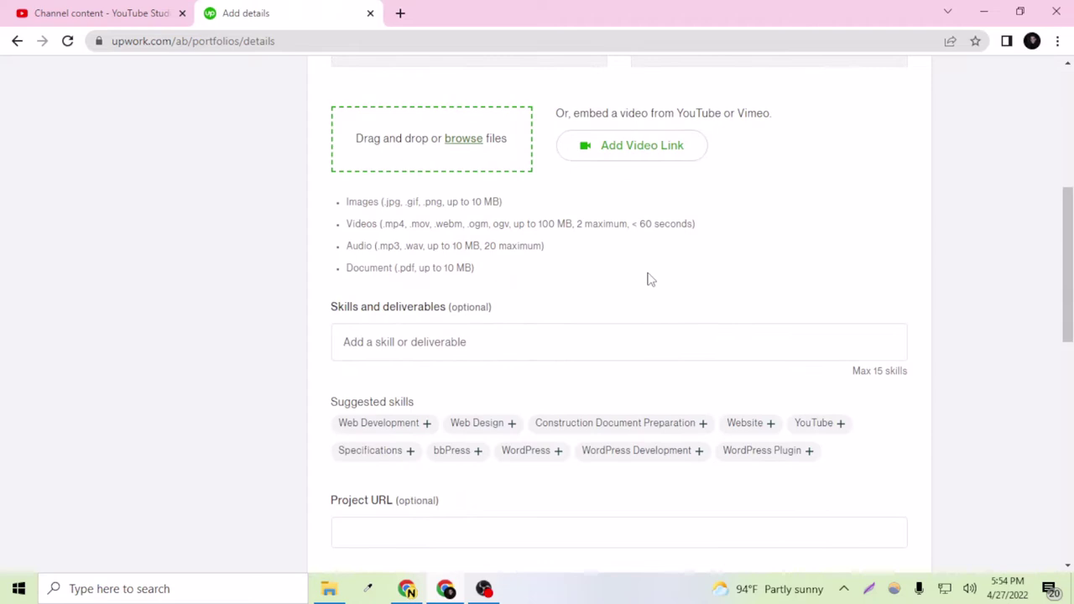
{"action": "scroll", "coordinate": [640, 240], "scroll_direction": "up", "scroll_amount": 1}
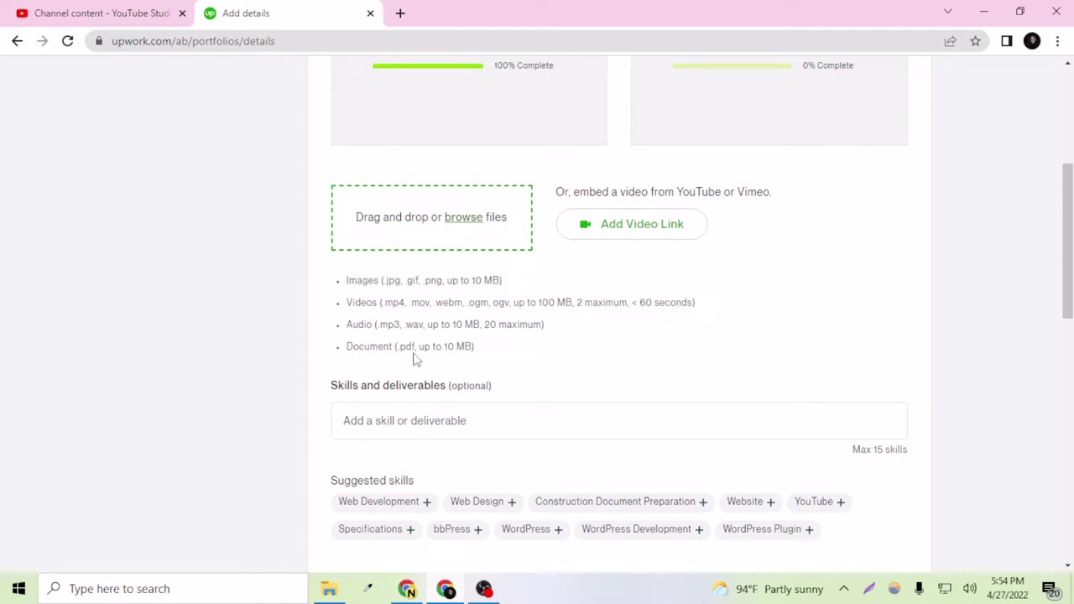
{"action": "scroll", "coordinate": [442, 346], "scroll_direction": "down", "scroll_amount": 1}
{"action": "scroll", "coordinate": [443, 346], "scroll_direction": "down", "scroll_amount": 1}
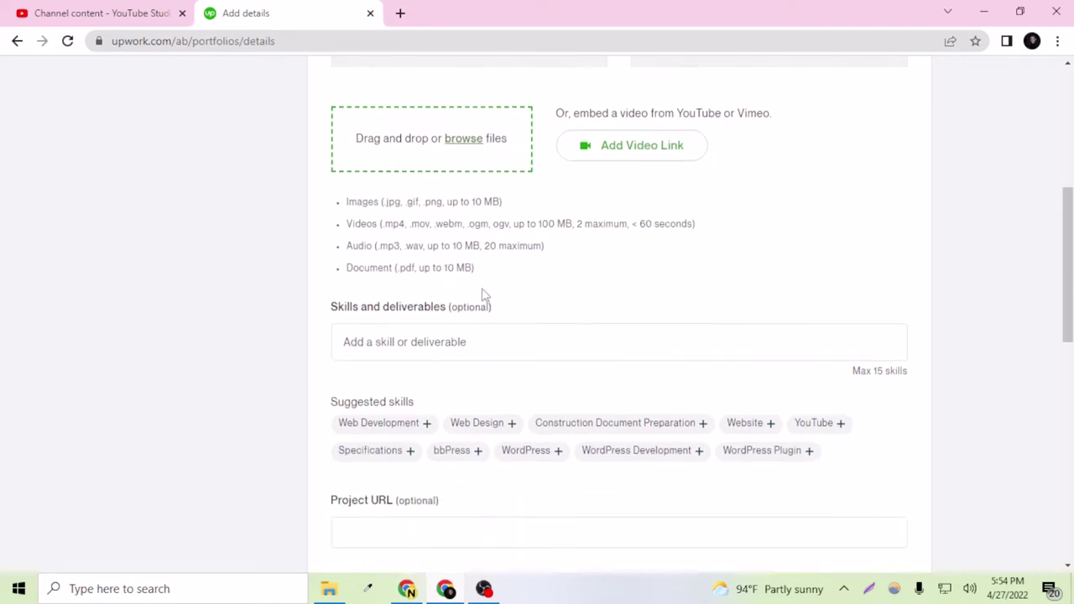
{"action": "left_click_drag", "start_coordinate": [483, 283], "coordinate": [348, 202]}
{"action": "left_click", "coordinate": [408, 265]}
{"action": "scroll", "coordinate": [435, 330], "scroll_direction": "up", "scroll_amount": 4}
{"action": "scroll", "coordinate": [434, 330], "scroll_direction": "down", "scroll_amount": 1}
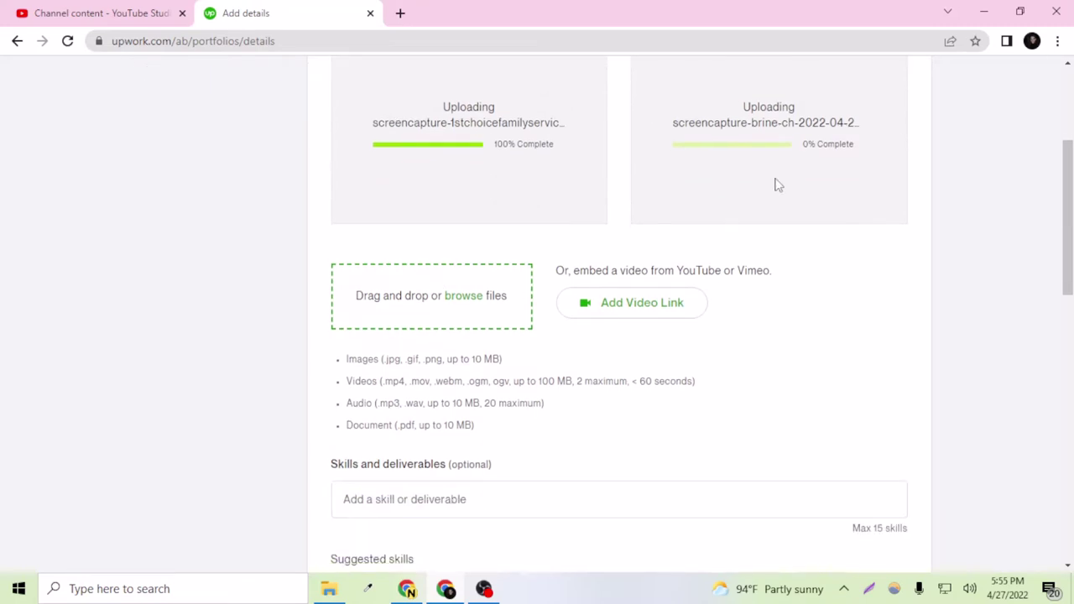
{"action": "scroll", "coordinate": [657, 326], "scroll_direction": "down", "scroll_amount": 5}
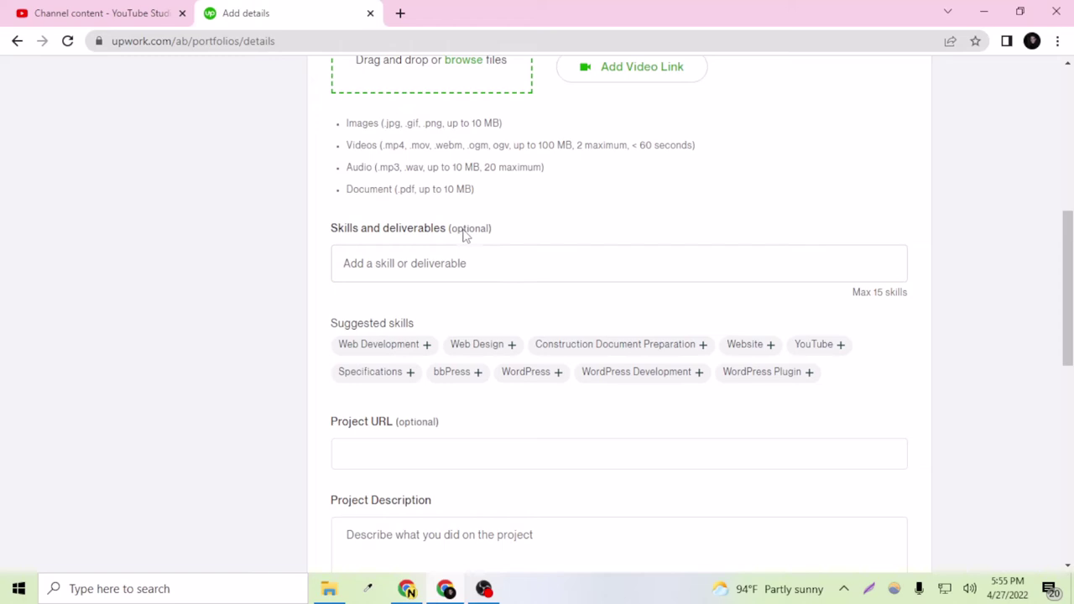
Add the suggested skills Web Development, Web Design, Website, WordPress, WordPress Development and WordPress Plugin to the project
{"action": "scroll", "coordinate": [436, 318], "scroll_direction": "up", "scroll_amount": 1}
{"action": "scroll", "coordinate": [420, 367], "scroll_direction": "up", "scroll_amount": 2}
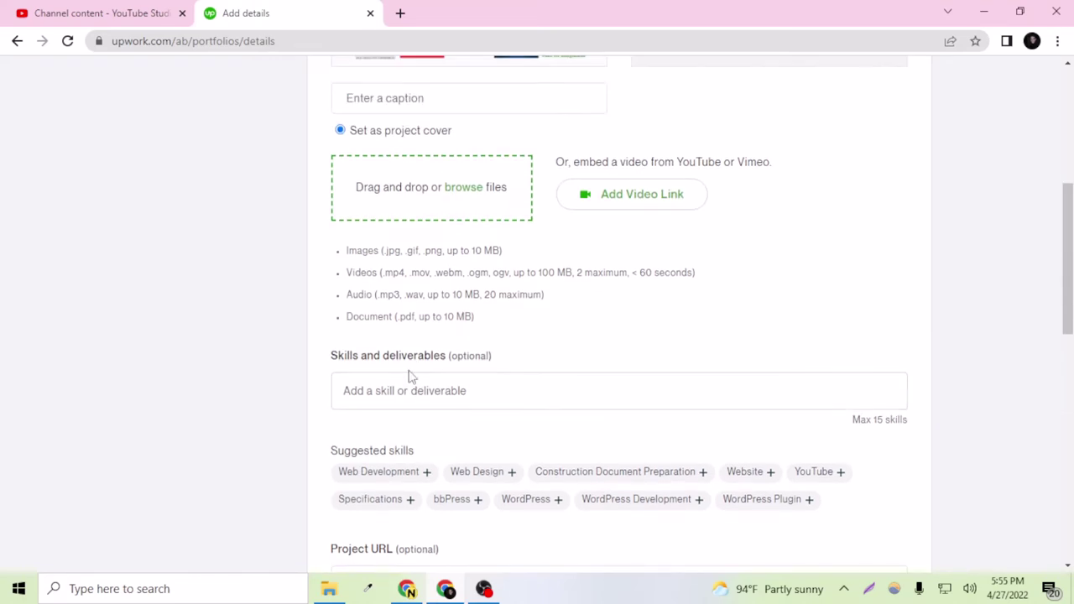
{"action": "scroll", "coordinate": [425, 454], "scroll_direction": "down", "scroll_amount": 2}
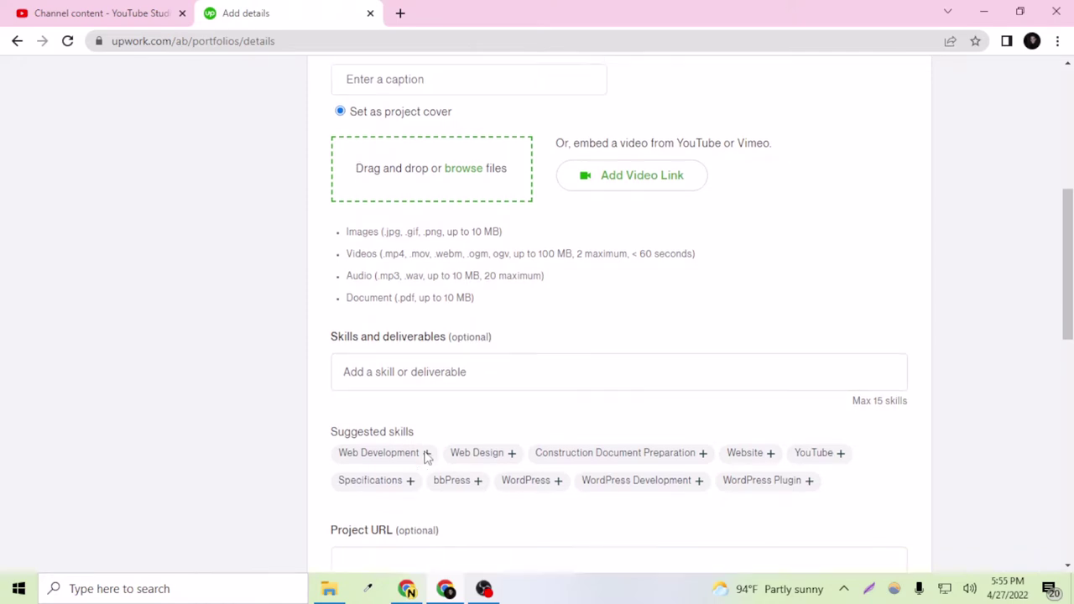
{"action": "left_click", "coordinate": [428, 394]}
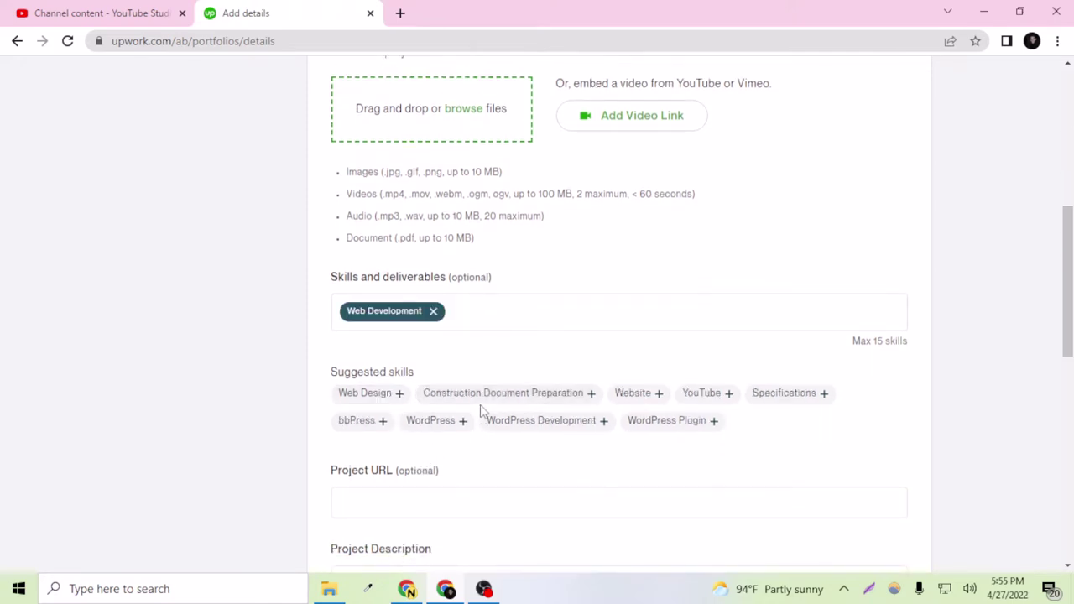
{"action": "left_click", "coordinate": [400, 394]}
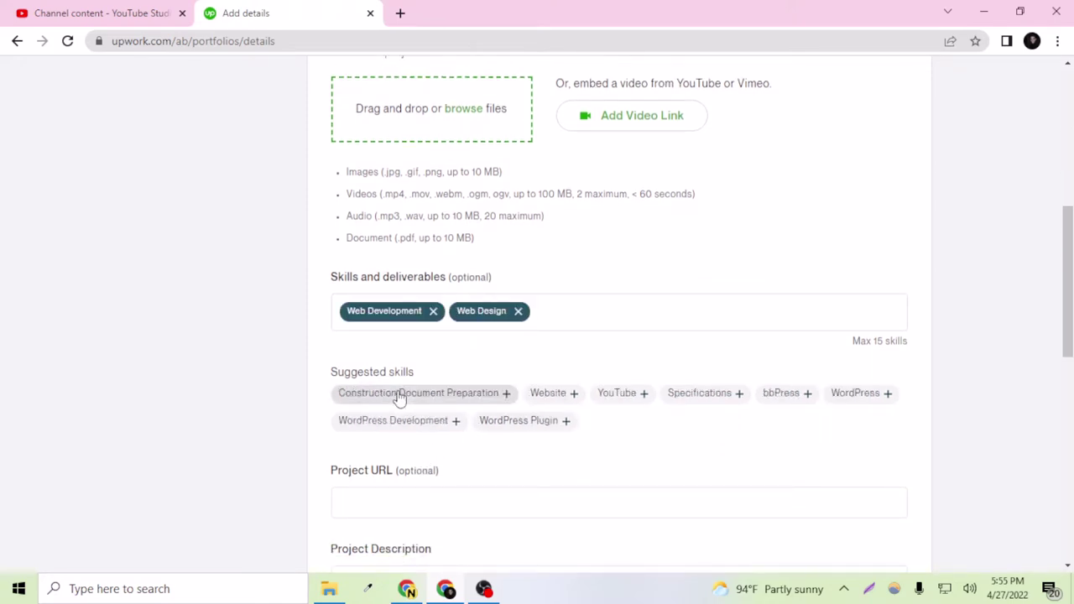
{"action": "left_click", "coordinate": [574, 394]}
{"action": "left_click", "coordinate": [787, 399]}
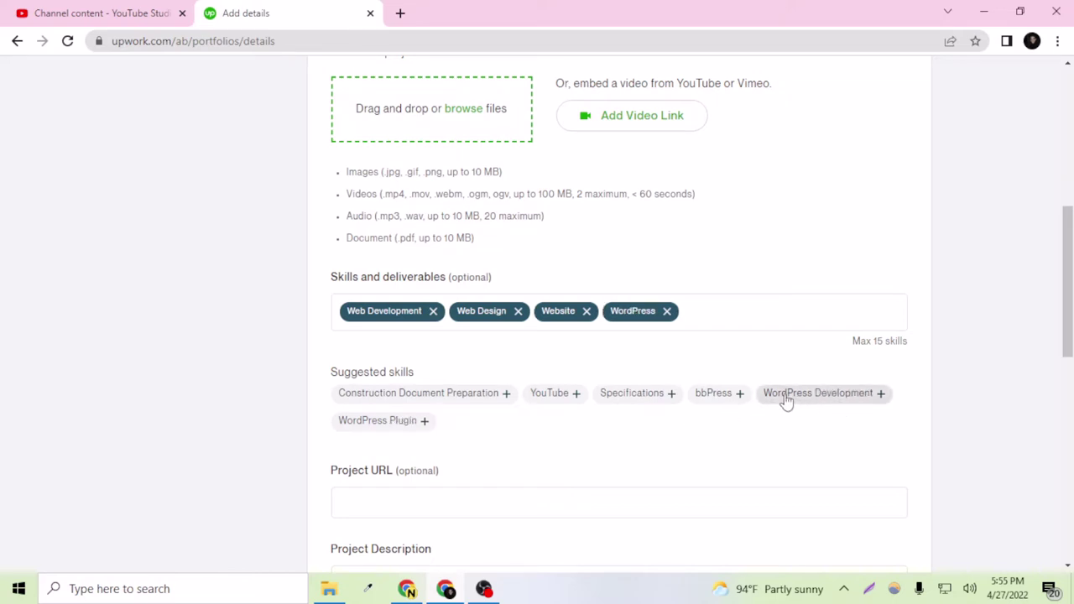
{"action": "left_click", "coordinate": [881, 403]}
{"action": "left_click", "coordinate": [834, 424]}
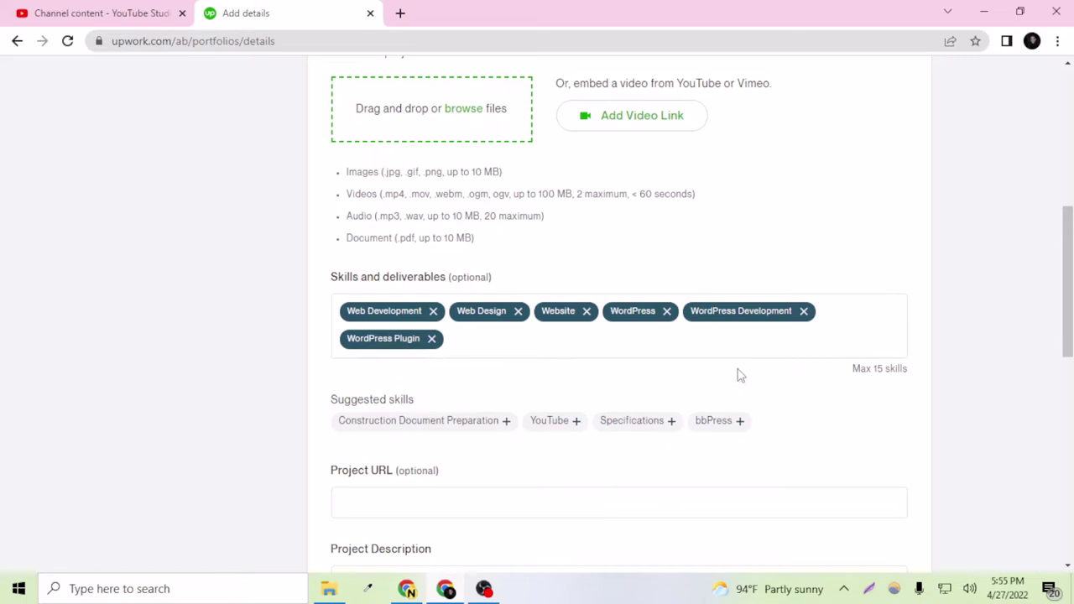
Try to add "wordpress design" as another skill and clear the unused search text
{"action": "left_click", "coordinate": [579, 342]}
{"action": "type", "text": "w"}
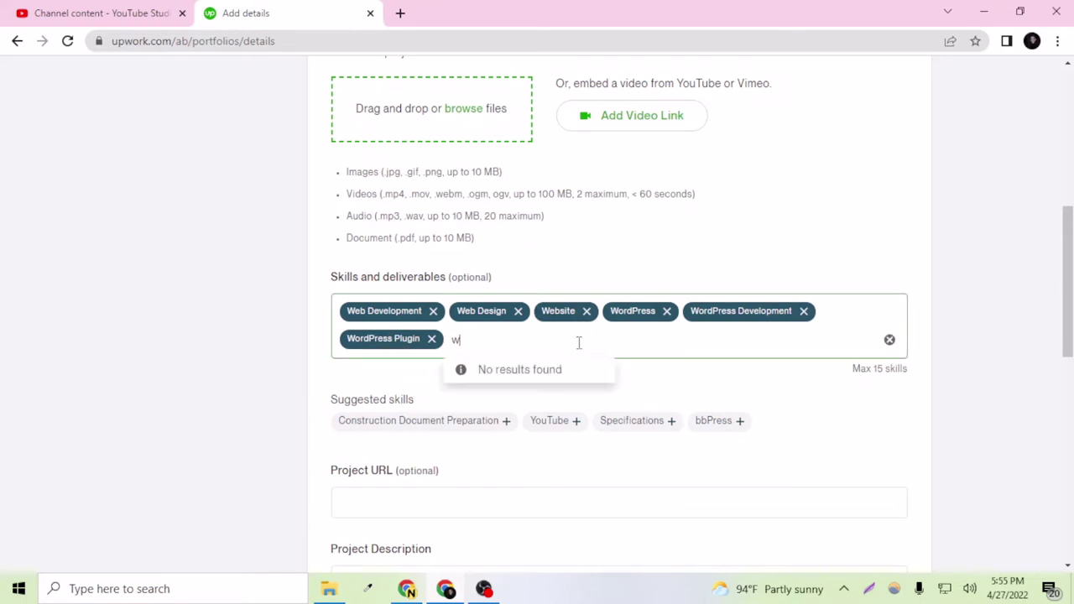
{"action": "type", "text": "e"}
{"action": "key", "text": "BackSpace"}
{"action": "type", "text": "ordpr"}
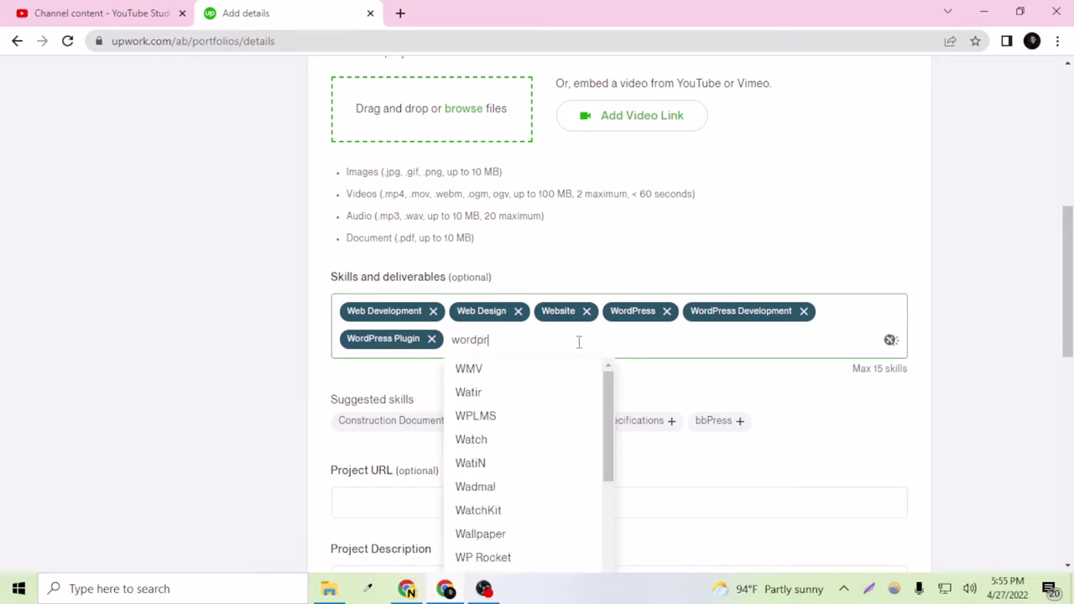
{"action": "type", "text": "e"}
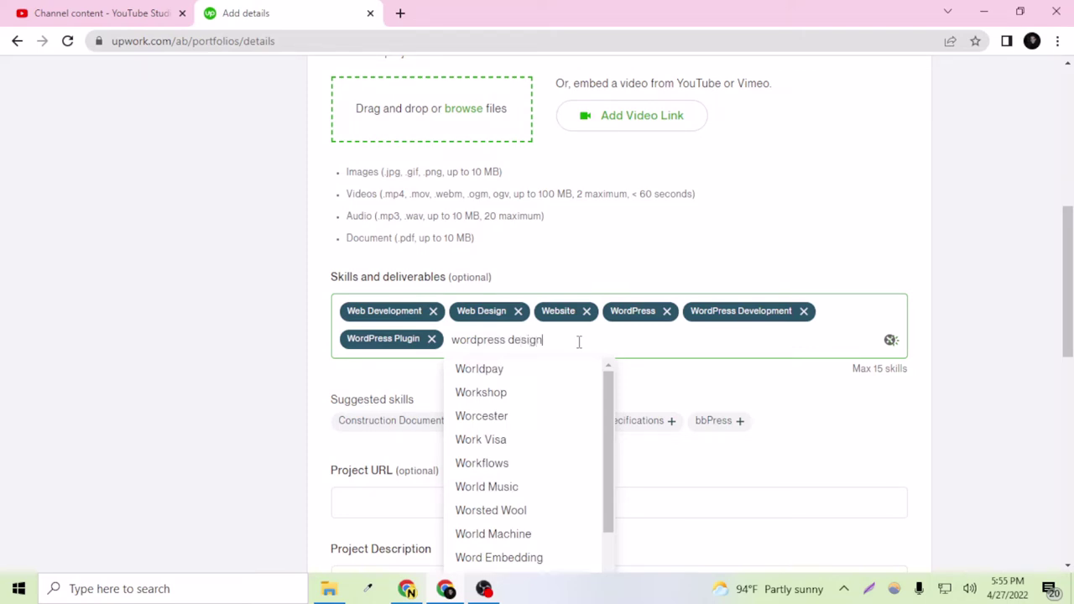
{"action": "type", "text": "ss design"}
{"action": "scroll", "coordinate": [563, 467], "scroll_direction": "down", "scroll_amount": 1}
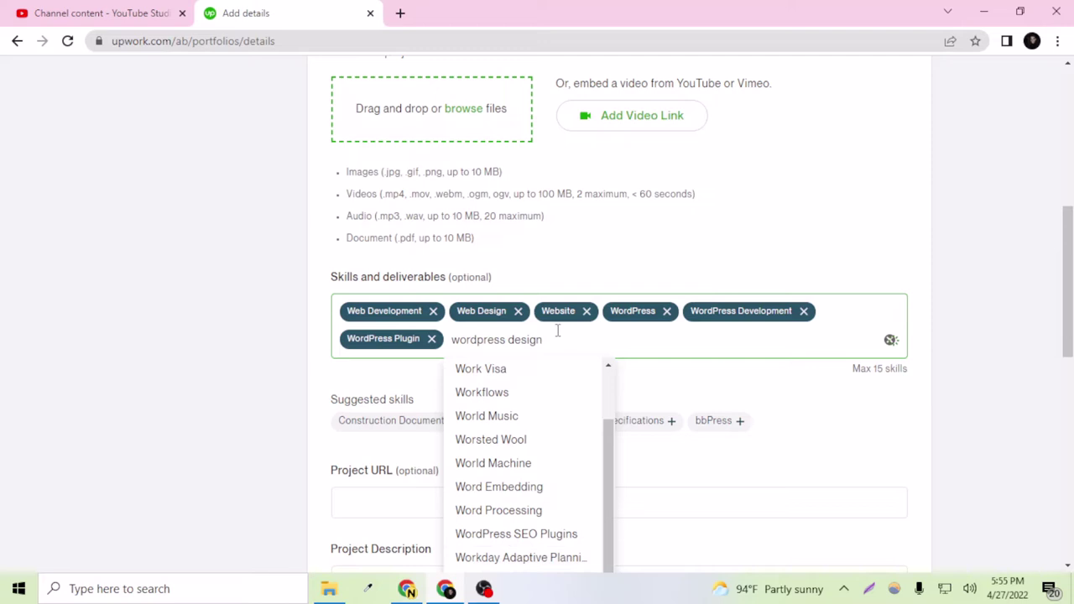
{"action": "left_click_drag", "start_coordinate": [543, 340], "coordinate": [457, 340]}
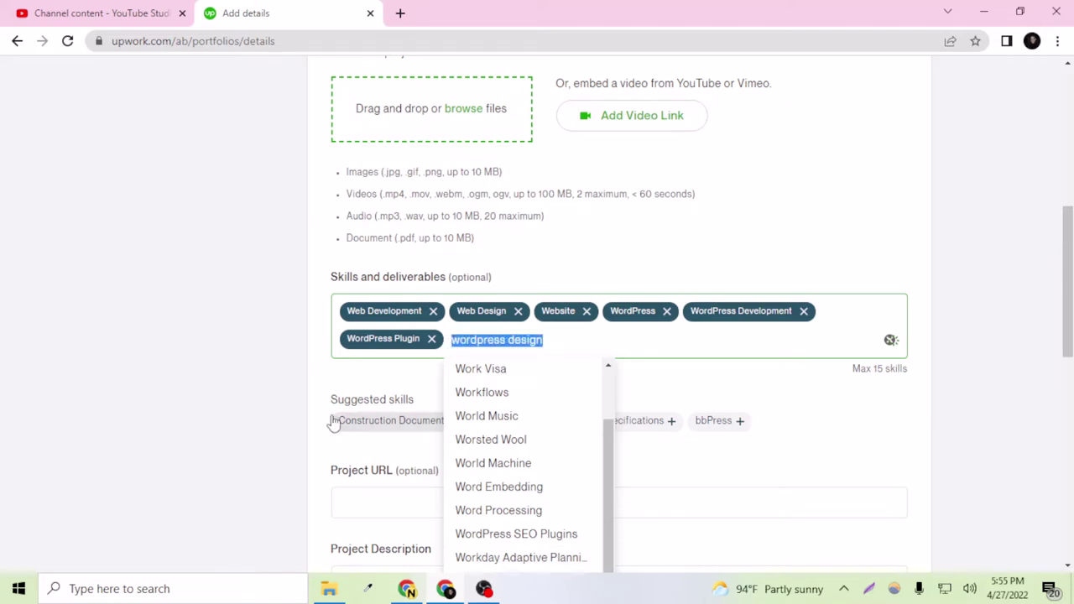
{"action": "key", "text": "BackSpace"}
{"action": "left_click", "coordinate": [232, 420]}
Enter the project description "This a Website I designed on WordPress for my client recently."
{"action": "scroll", "coordinate": [522, 355], "scroll_direction": "down", "scroll_amount": 1}
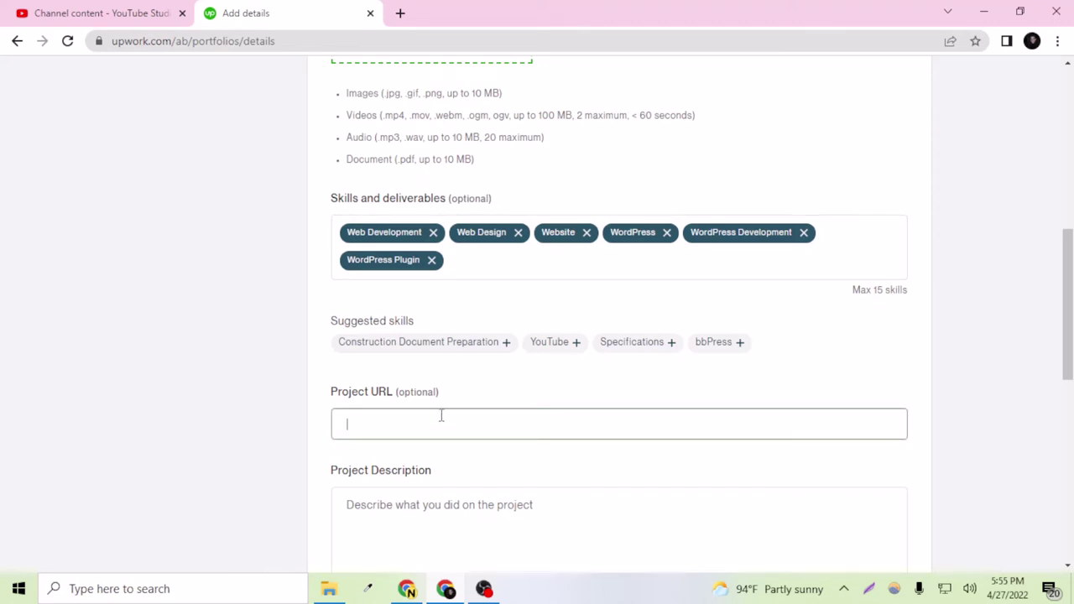
{"action": "scroll", "coordinate": [441, 416], "scroll_direction": "down", "scroll_amount": 1}
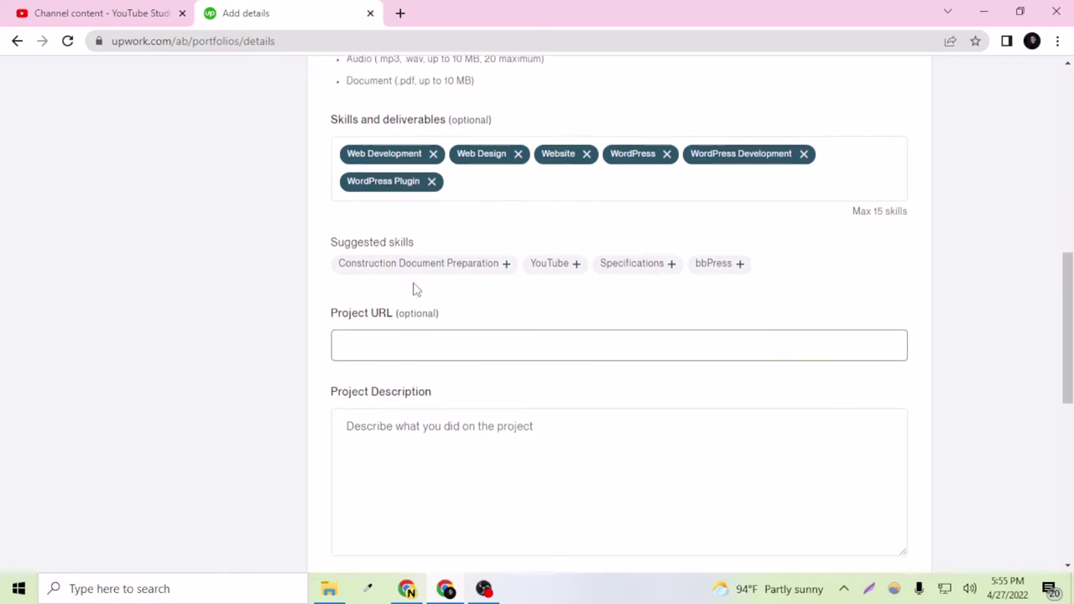
{"action": "scroll", "coordinate": [411, 348], "scroll_direction": "down", "scroll_amount": 2}
{"action": "left_click", "coordinate": [538, 263]}
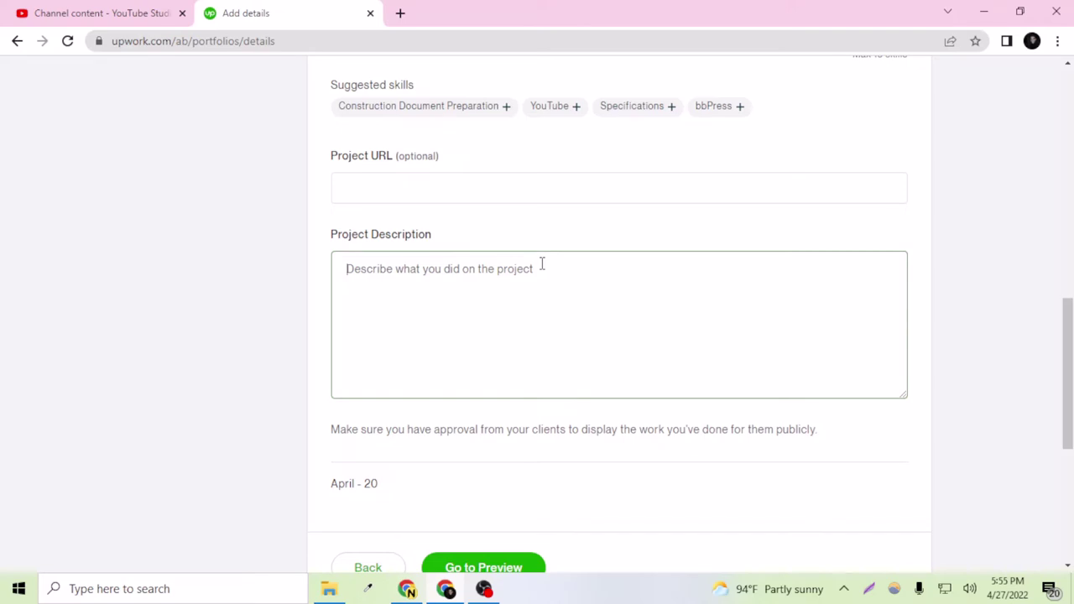
{"action": "type", "text": "This a Website I designed on WordPress for my client recently."}
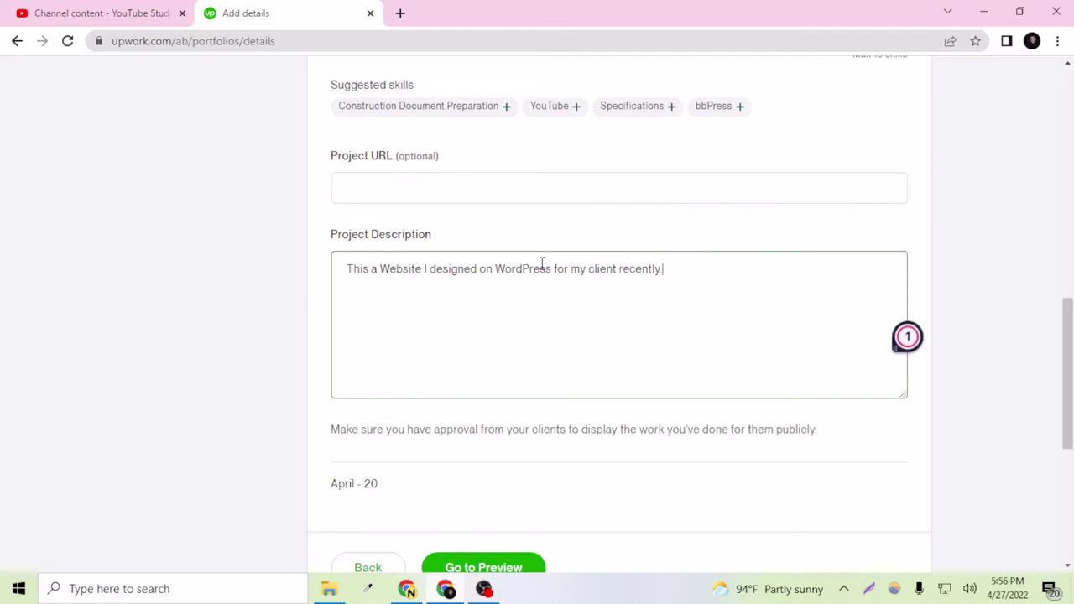
Review the details form, including the description, client approval note, selected skills and the uploaded images with their caption fields
{"action": "scroll", "coordinate": [541, 264], "scroll_direction": "down", "scroll_amount": 1}
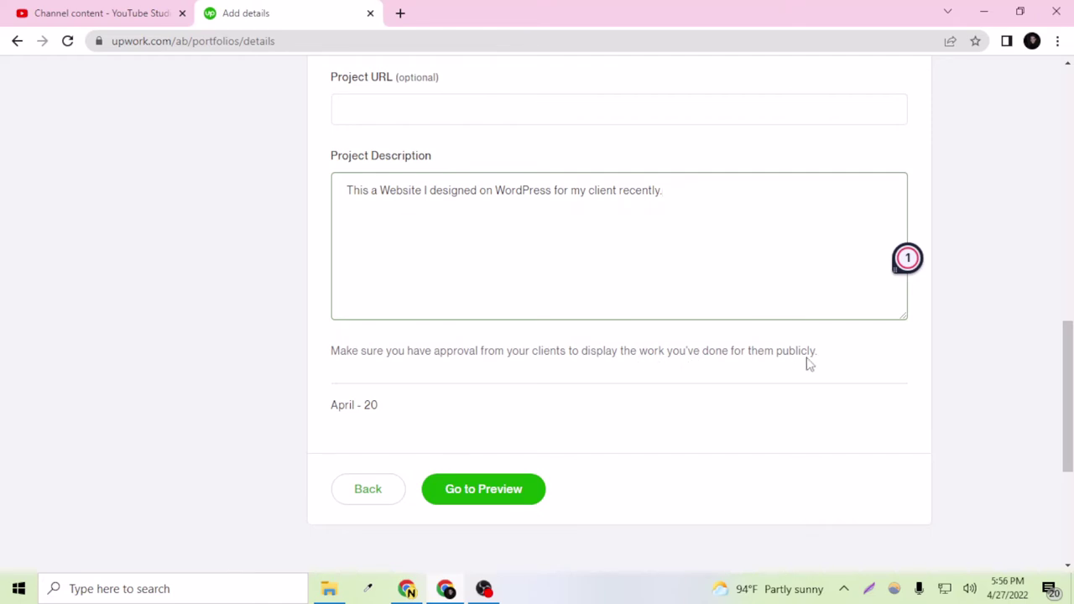
{"action": "scroll", "coordinate": [786, 356], "scroll_direction": "up", "scroll_amount": 4}
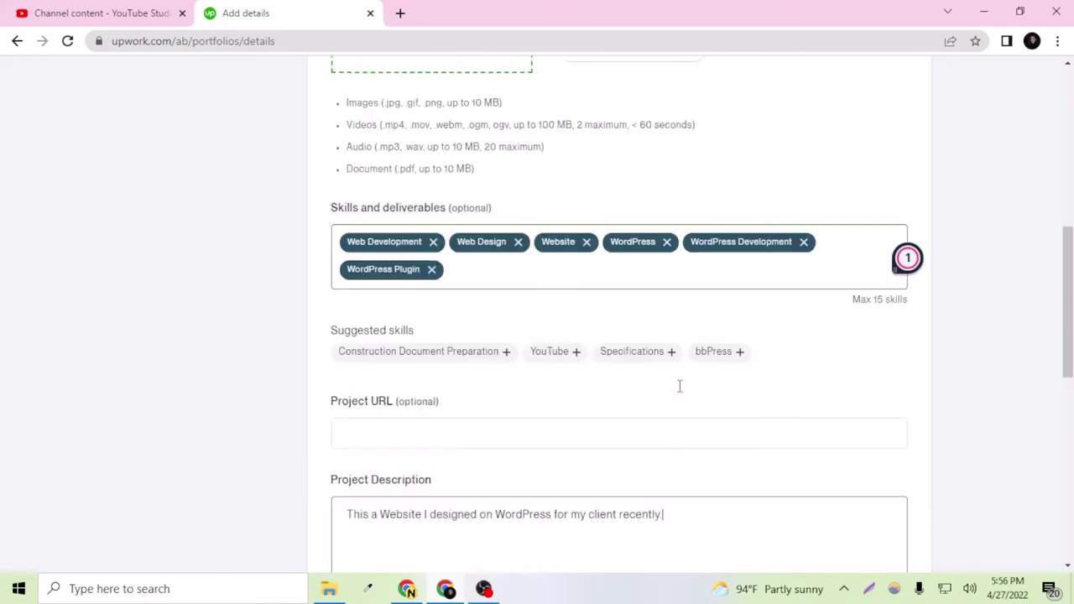
{"action": "scroll", "coordinate": [587, 437], "scroll_direction": "down", "scroll_amount": 1}
{"action": "scroll", "coordinate": [491, 512], "scroll_direction": "down", "scroll_amount": 2}
{"action": "scroll", "coordinate": [491, 514], "scroll_direction": "down", "scroll_amount": 1}
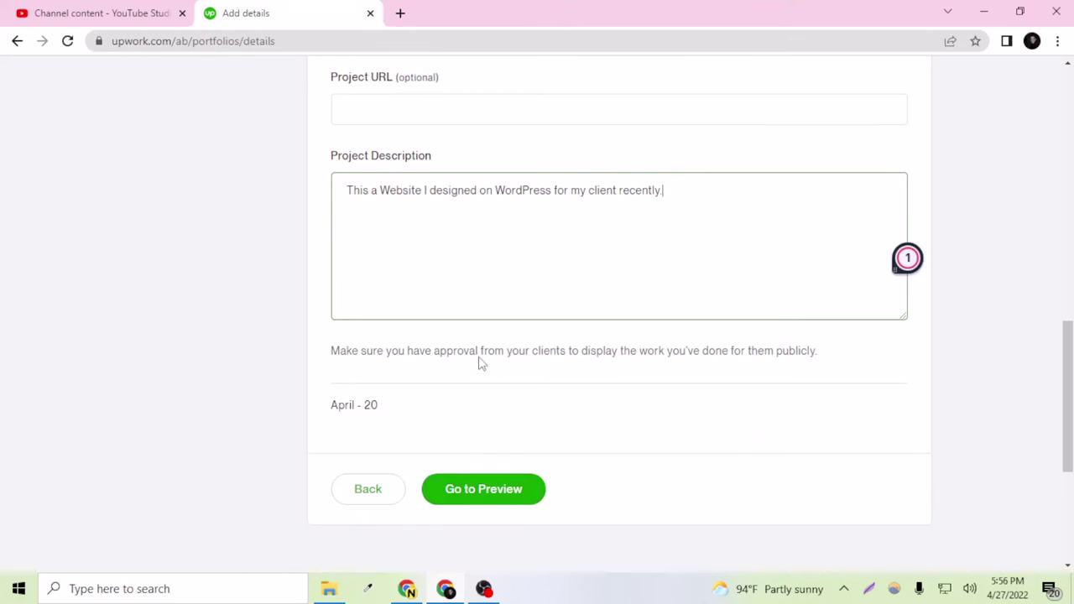
{"action": "scroll", "coordinate": [470, 365], "scroll_direction": "up", "scroll_amount": 1}
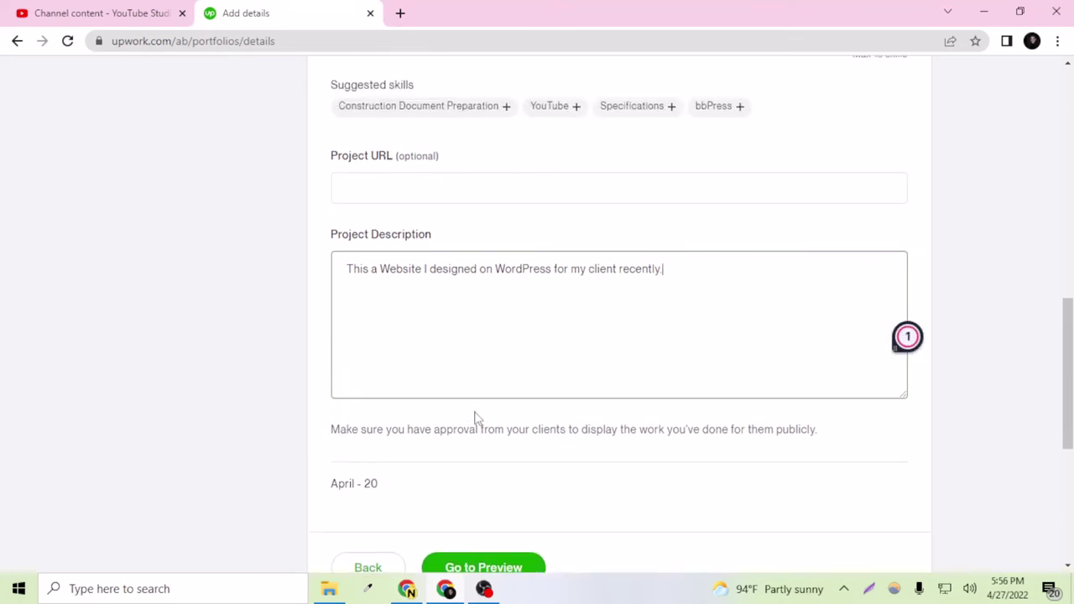
{"action": "scroll", "coordinate": [474, 417], "scroll_direction": "up", "scroll_amount": 10}
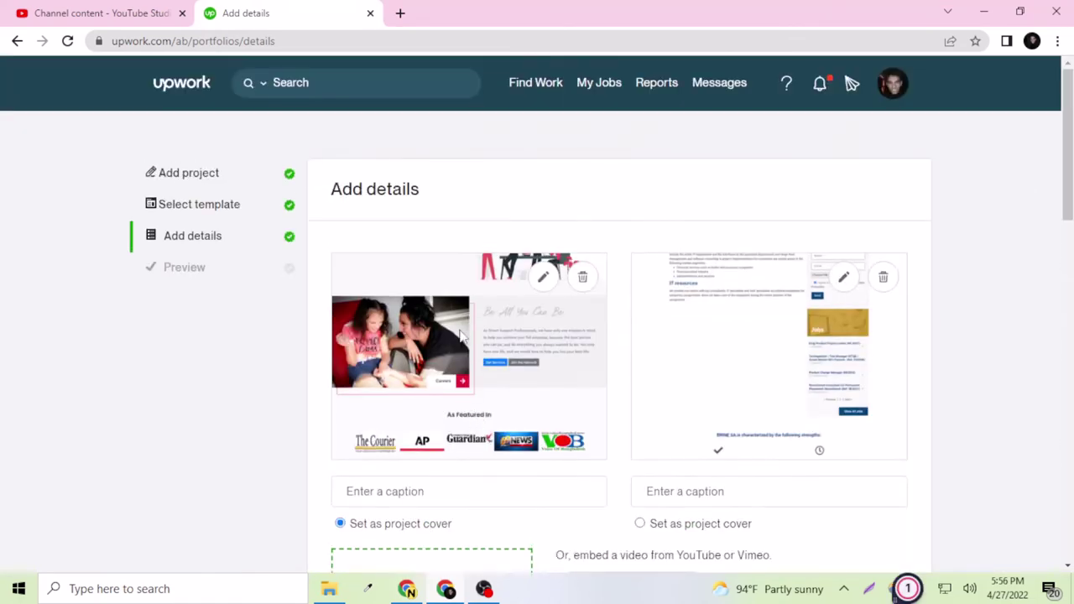
{"action": "scroll", "coordinate": [482, 318], "scroll_direction": "down", "scroll_amount": 2}
{"action": "scroll", "coordinate": [632, 354], "scroll_direction": "up", "scroll_amount": 1}
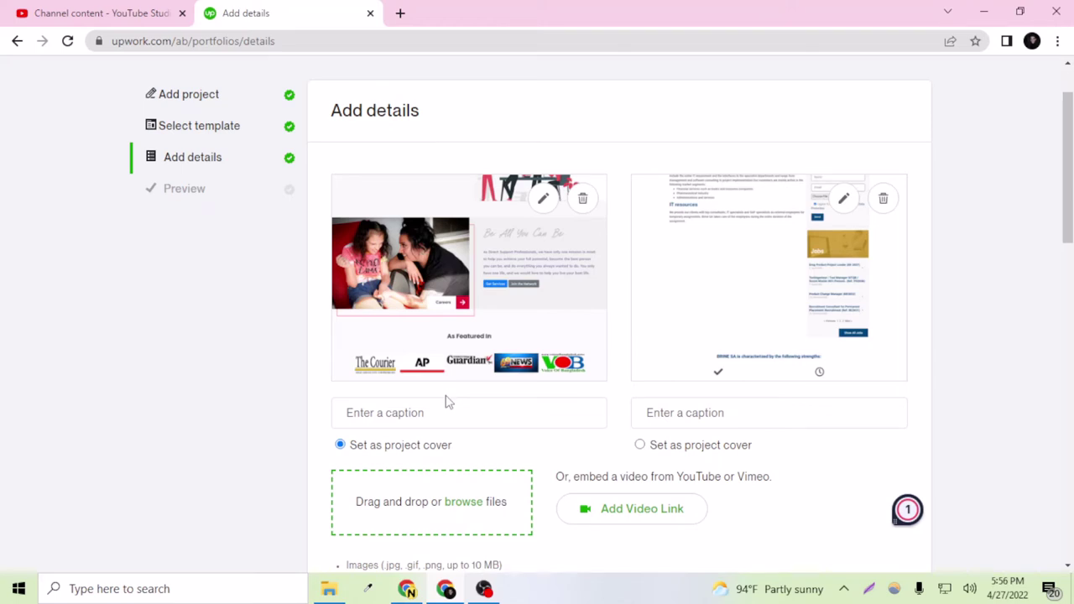
{"action": "scroll", "coordinate": [446, 403], "scroll_direction": "down", "scroll_amount": 1}
Begin the first image's caption with "Bus" and delete that family services screenshot from the project
{"action": "left_click", "coordinate": [428, 337]}
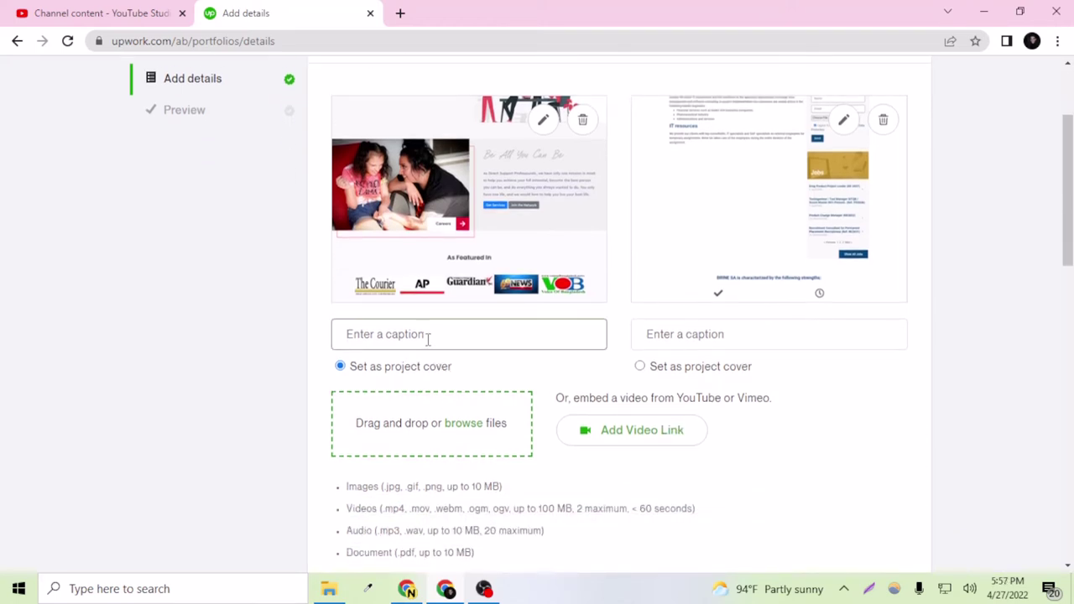
{"action": "type", "text": "Bus"}
{"action": "left_click", "coordinate": [582, 120]}
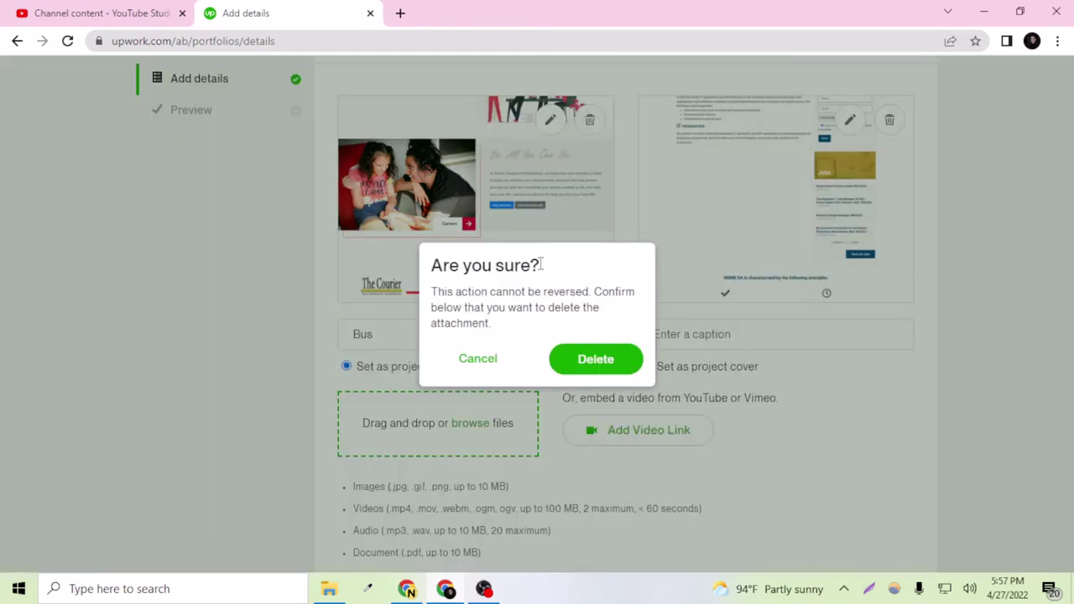
{"action": "left_click", "coordinate": [584, 361]}
Caption the remaining project image "Business Website" and proceed to the project preview
{"action": "left_click", "coordinate": [465, 341]}
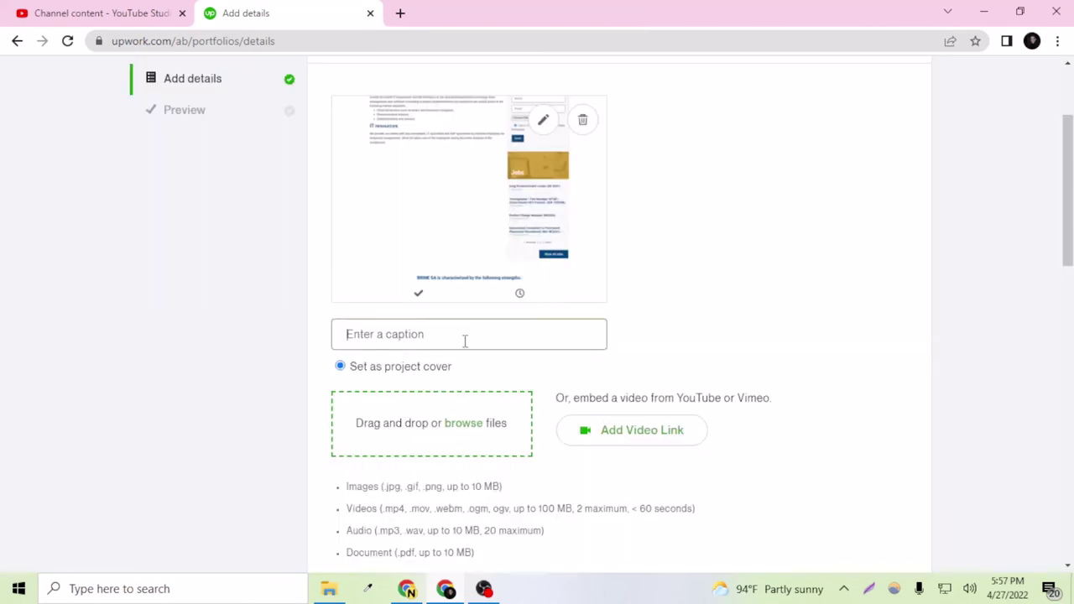
{"action": "type", "text": "Business Website"}
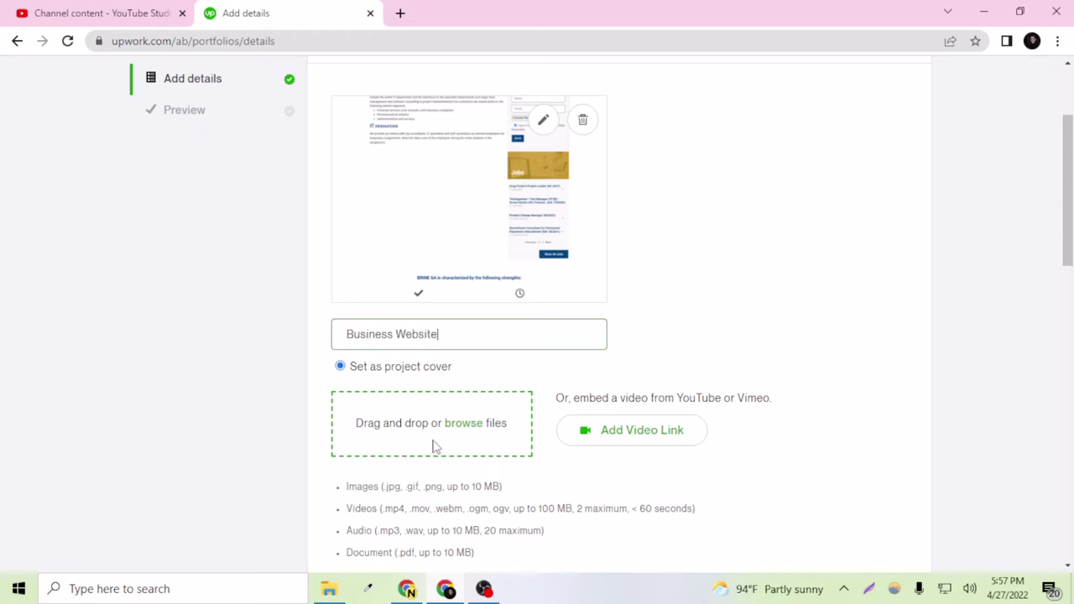
{"action": "scroll", "coordinate": [546, 439], "scroll_direction": "up", "scroll_amount": 2}
{"action": "scroll", "coordinate": [365, 365], "scroll_direction": "down", "scroll_amount": 15}
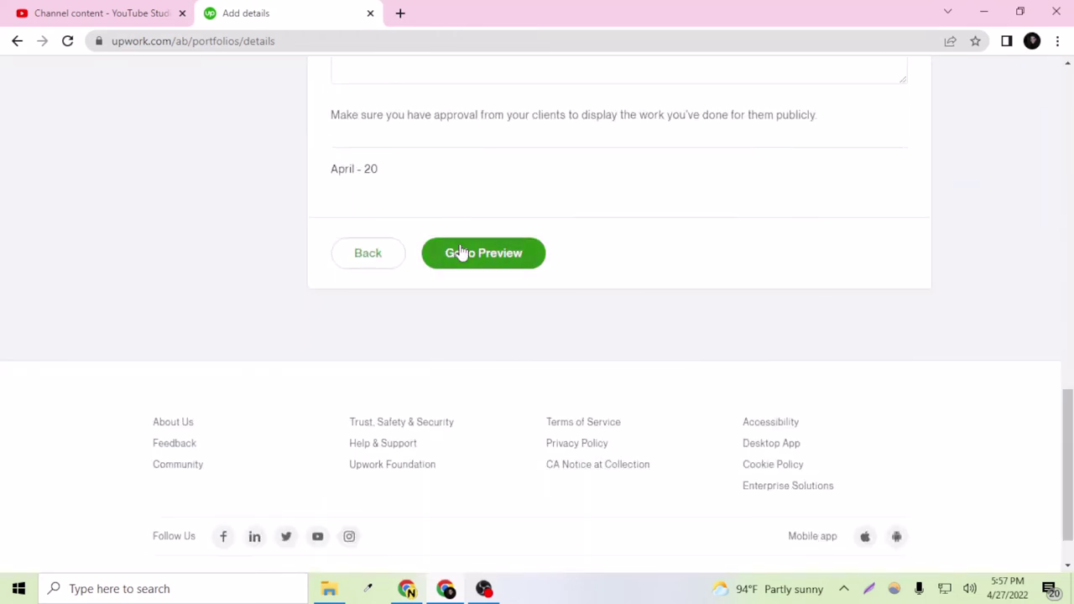
{"action": "left_click", "coordinate": [460, 254]}
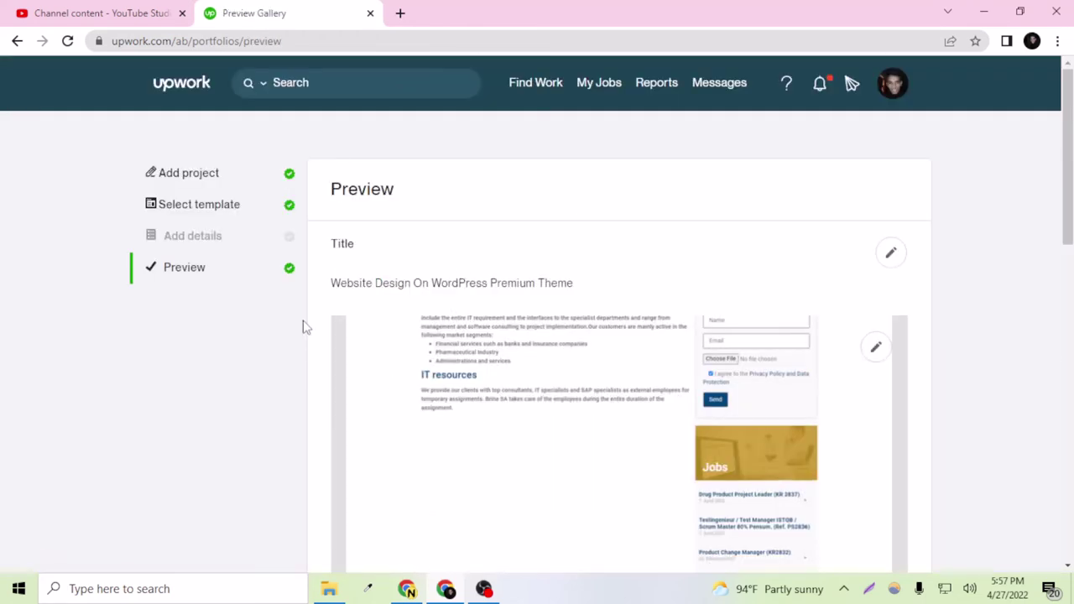
Examine the project preview, including its title, gallery image, caption, skills and description
{"action": "scroll", "coordinate": [445, 340], "scroll_direction": "down", "scroll_amount": 1}
{"action": "scroll", "coordinate": [479, 227], "scroll_direction": "up", "scroll_amount": 1}
{"action": "scroll", "coordinate": [839, 279], "scroll_direction": "down", "scroll_amount": 5}
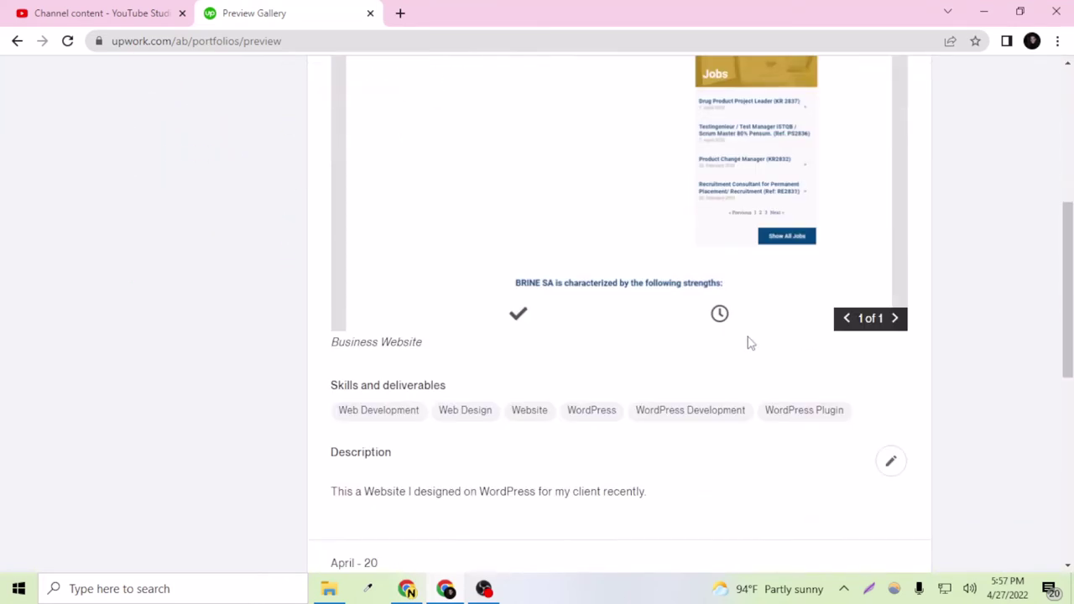
{"action": "scroll", "coordinate": [755, 344], "scroll_direction": "up", "scroll_amount": 3}
{"action": "scroll", "coordinate": [781, 348], "scroll_direction": "down", "scroll_amount": 1}
{"action": "scroll", "coordinate": [812, 354], "scroll_direction": "up", "scroll_amount": 1}
{"action": "scroll", "coordinate": [612, 304], "scroll_direction": "up", "scroll_amount": 2}
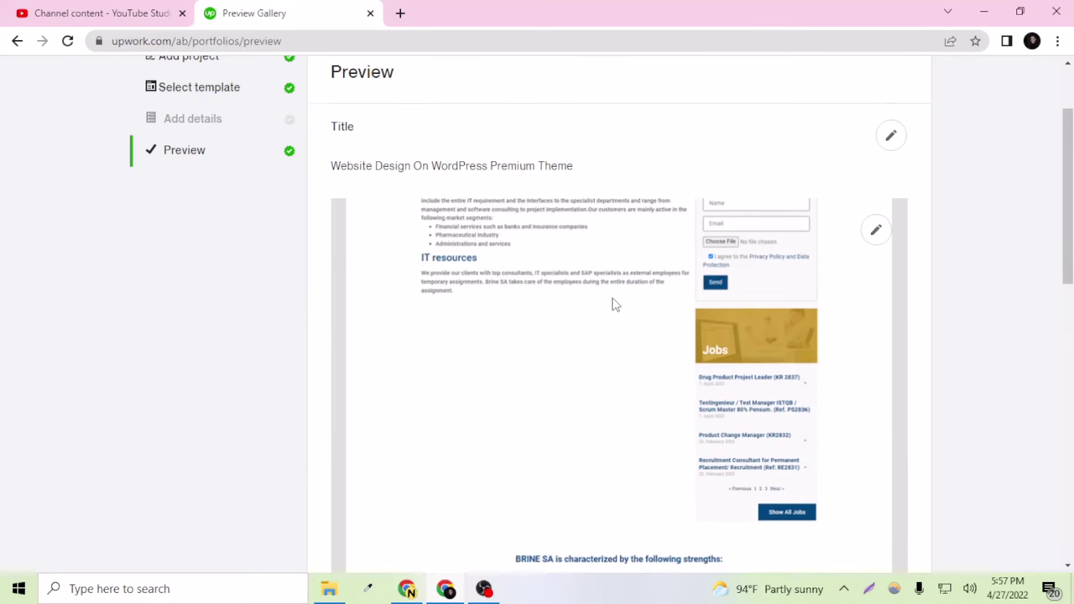
{"action": "scroll", "coordinate": [612, 335], "scroll_direction": "down", "scroll_amount": 2}
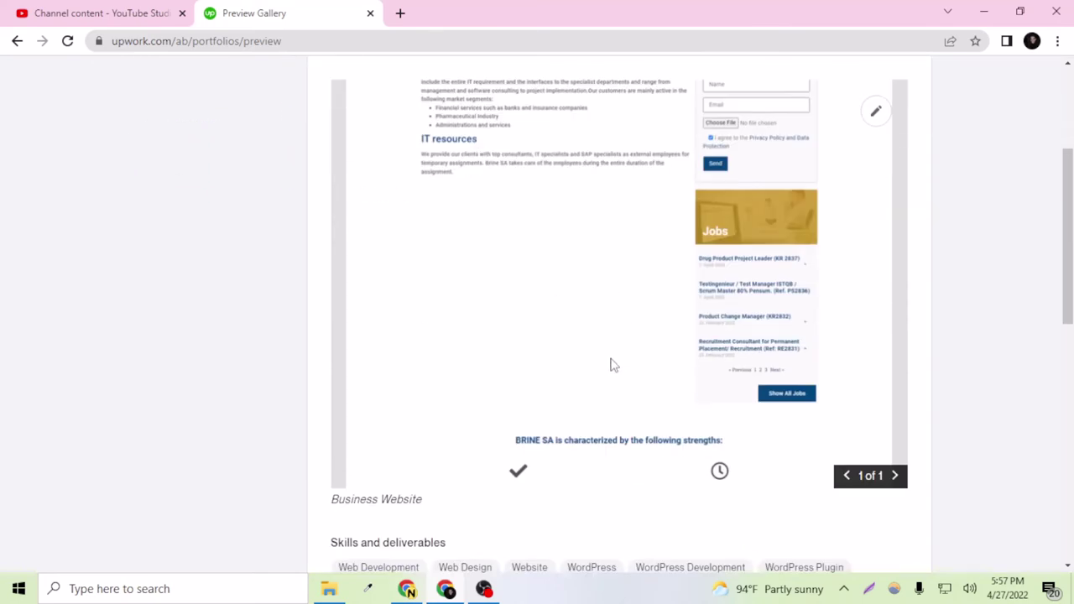
{"action": "scroll", "coordinate": [587, 365], "scroll_direction": "up", "scroll_amount": 2}
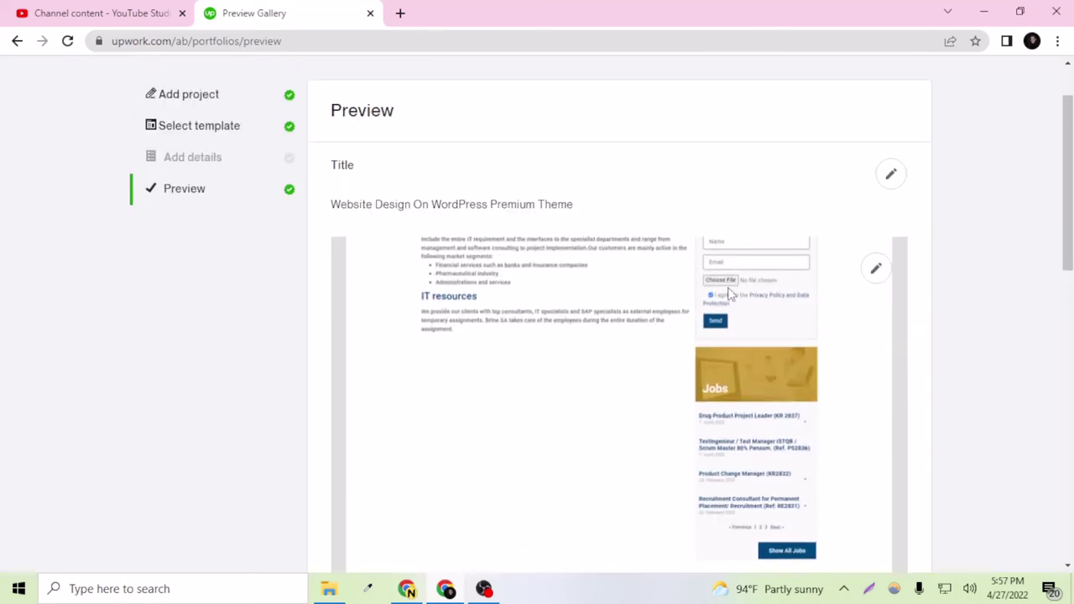
{"action": "scroll", "coordinate": [730, 294], "scroll_direction": "down", "scroll_amount": 3}
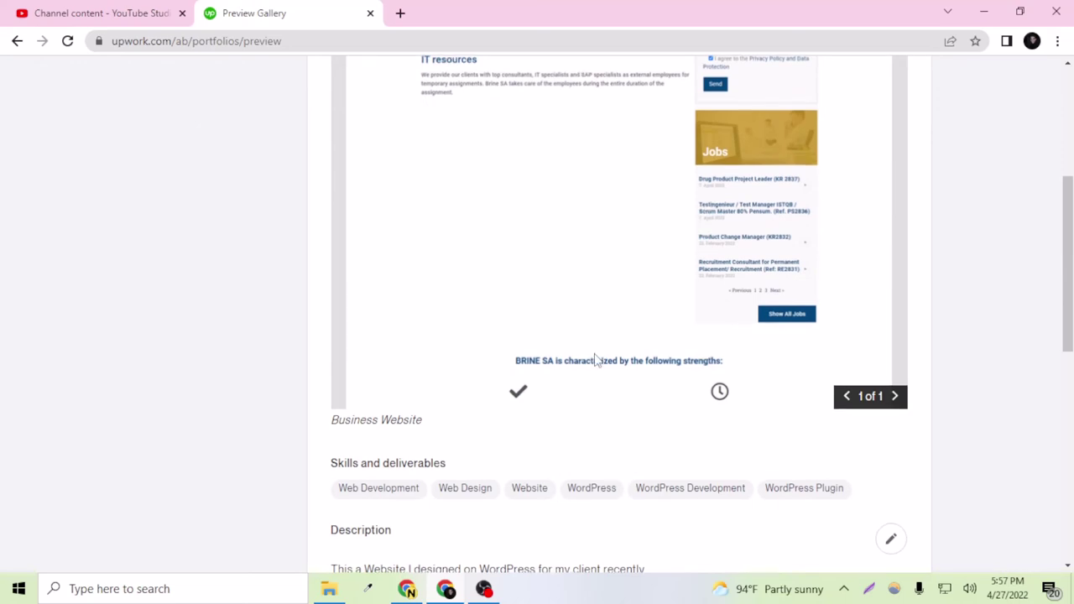
{"action": "scroll", "coordinate": [592, 369], "scroll_direction": "down", "scroll_amount": 2}
{"action": "scroll", "coordinate": [585, 377], "scroll_direction": "down", "scroll_amount": 3}
{"action": "scroll", "coordinate": [585, 380], "scroll_direction": "up", "scroll_amount": 5}
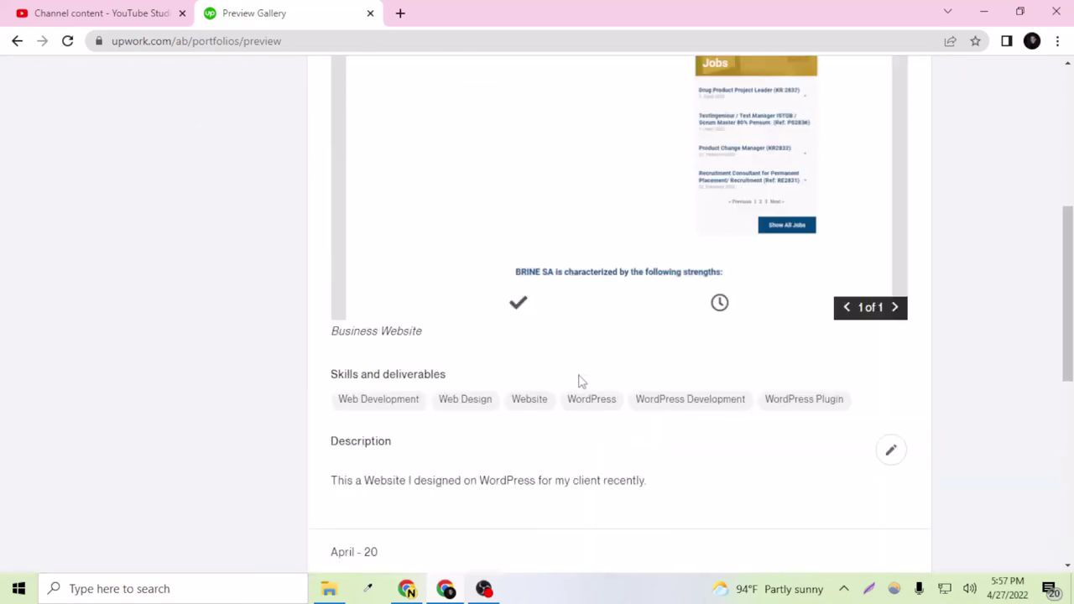
{"action": "scroll", "coordinate": [405, 391], "scroll_direction": "up", "scroll_amount": 3}
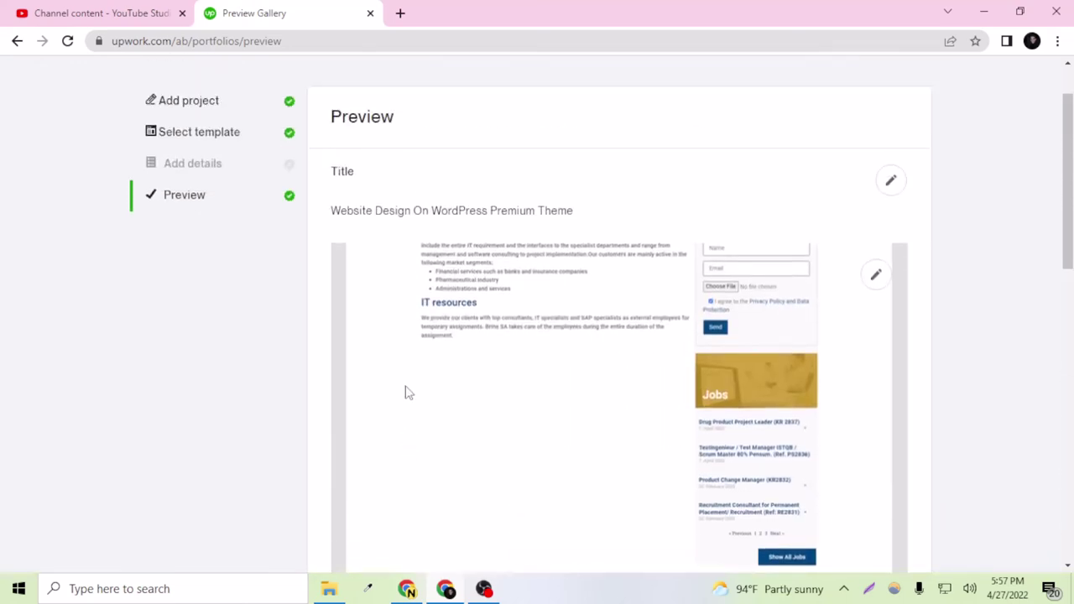
{"action": "scroll", "coordinate": [364, 319], "scroll_direction": "down", "scroll_amount": 3}
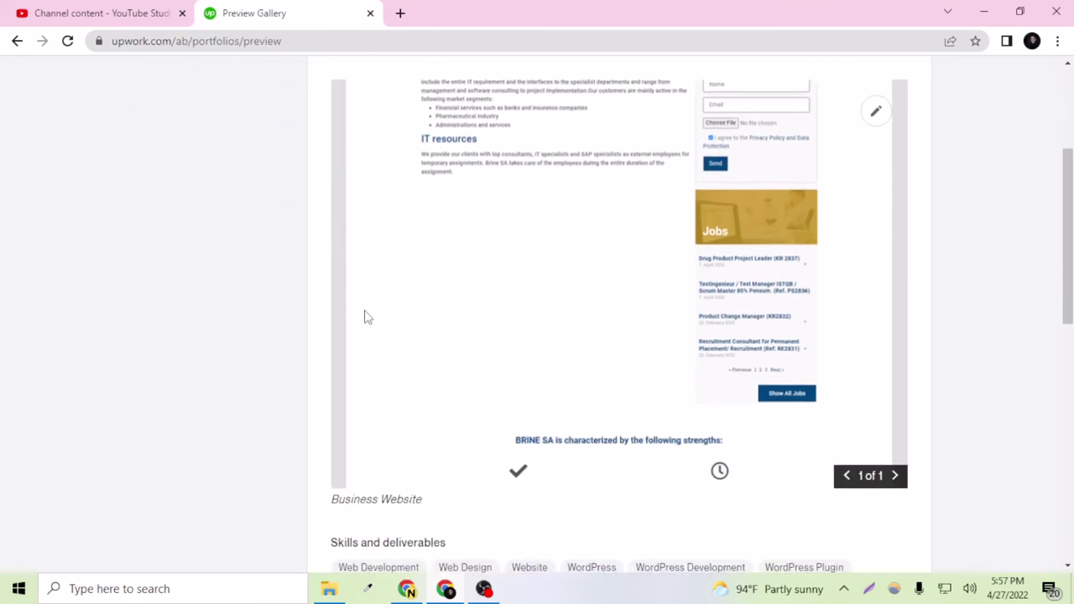
{"action": "scroll", "coordinate": [321, 146], "scroll_direction": "up", "scroll_amount": 1}
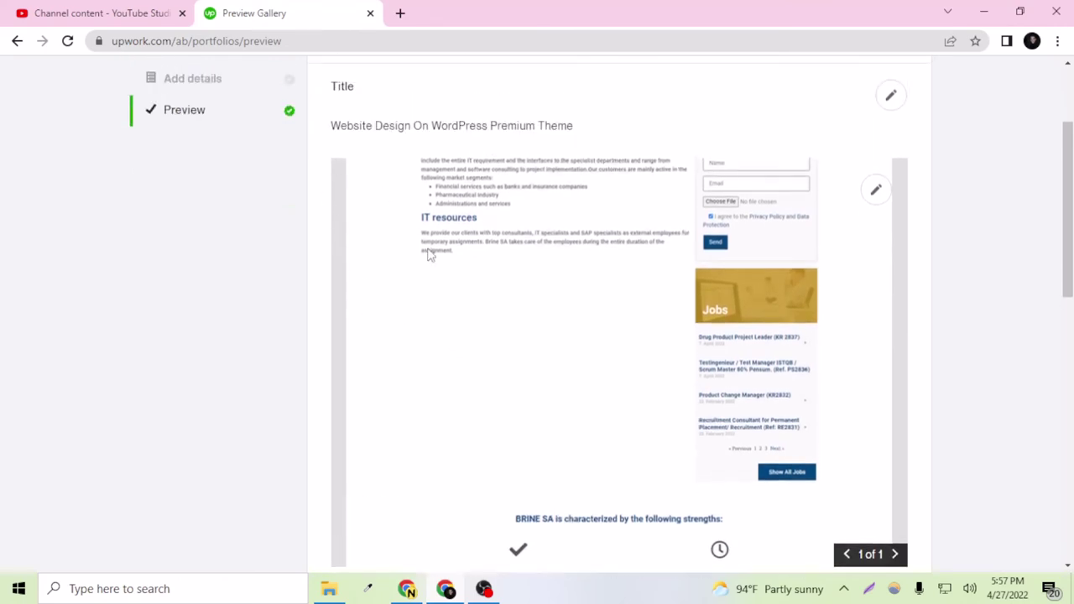
{"action": "scroll", "coordinate": [914, 466], "scroll_direction": "down", "scroll_amount": 1}
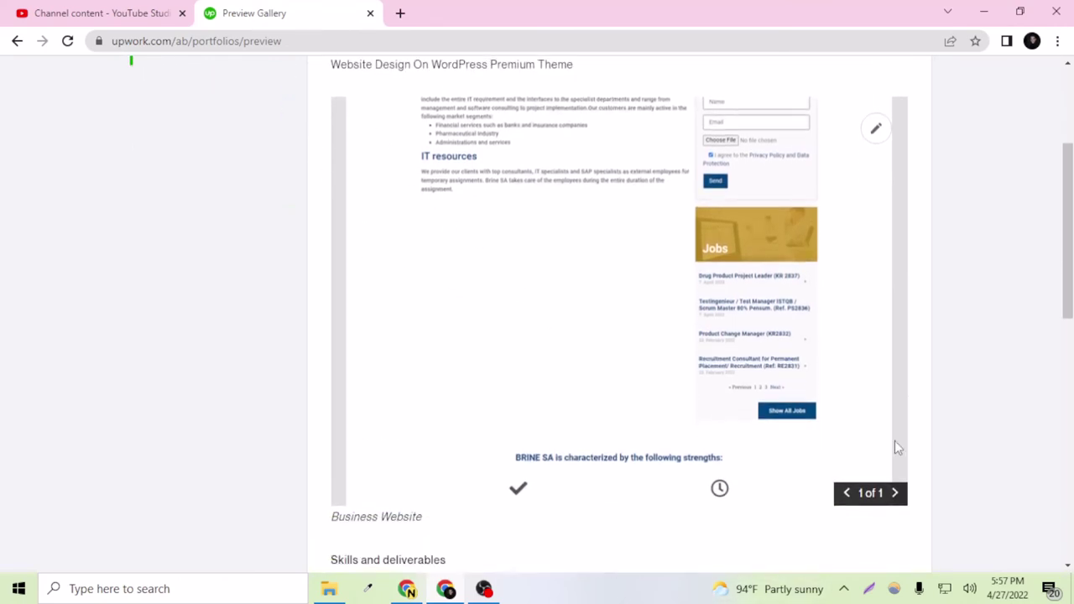
{"action": "left_click", "coordinate": [893, 589]}
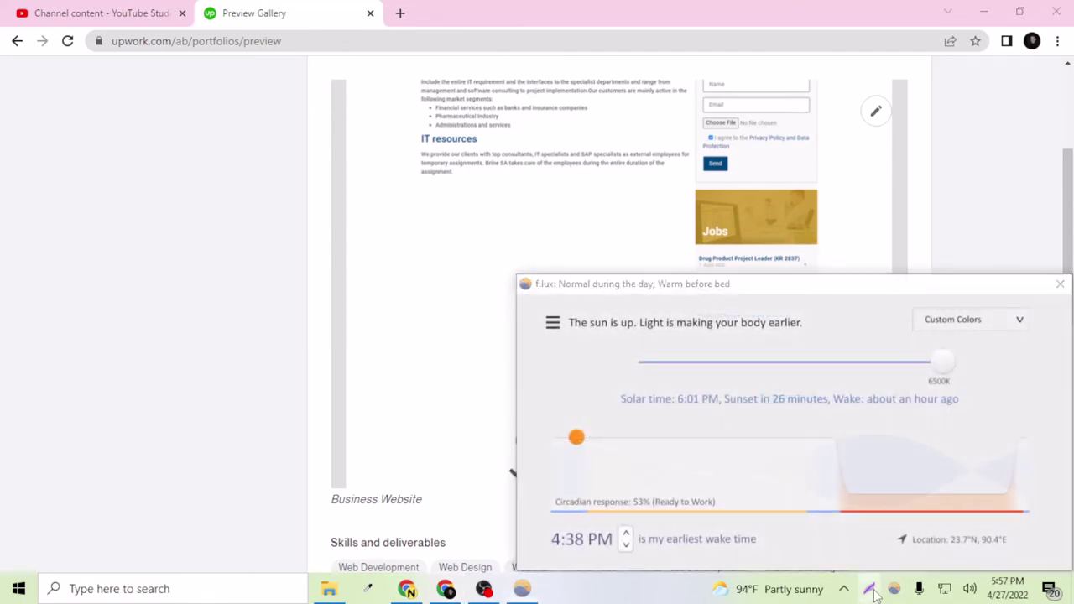
{"action": "key", "text": "Print"}
{"action": "right_click", "coordinate": [1018, 270]}
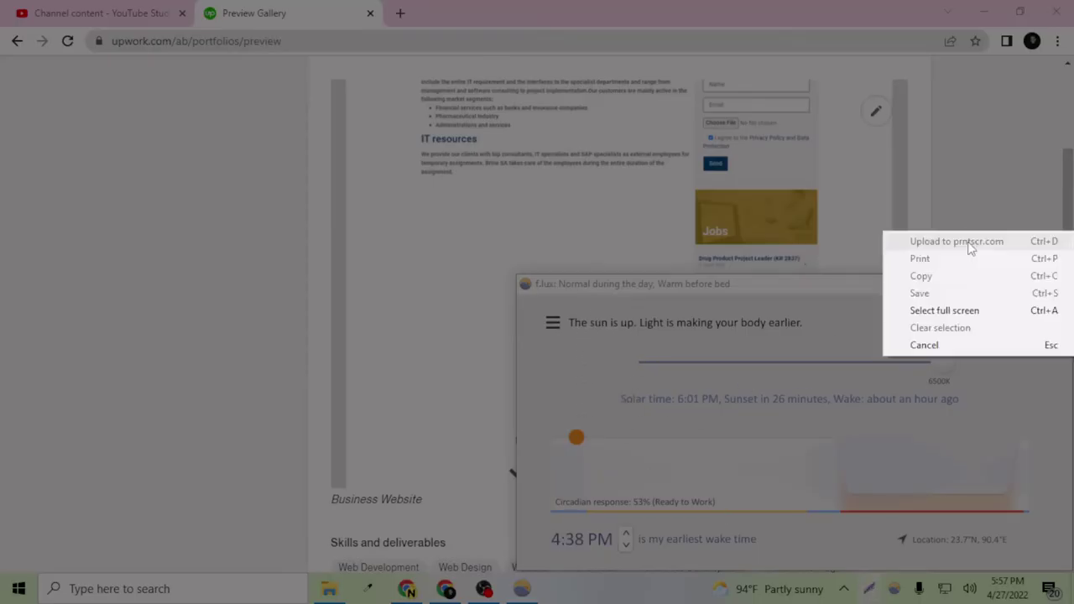
{"action": "left_click", "coordinate": [962, 348]}
{"action": "left_click", "coordinate": [1048, 285]}
Measure the preview's gallery image with a screenshot area selection and discard the capture
{"action": "scroll", "coordinate": [915, 569], "scroll_direction": "up", "scroll_amount": 1}
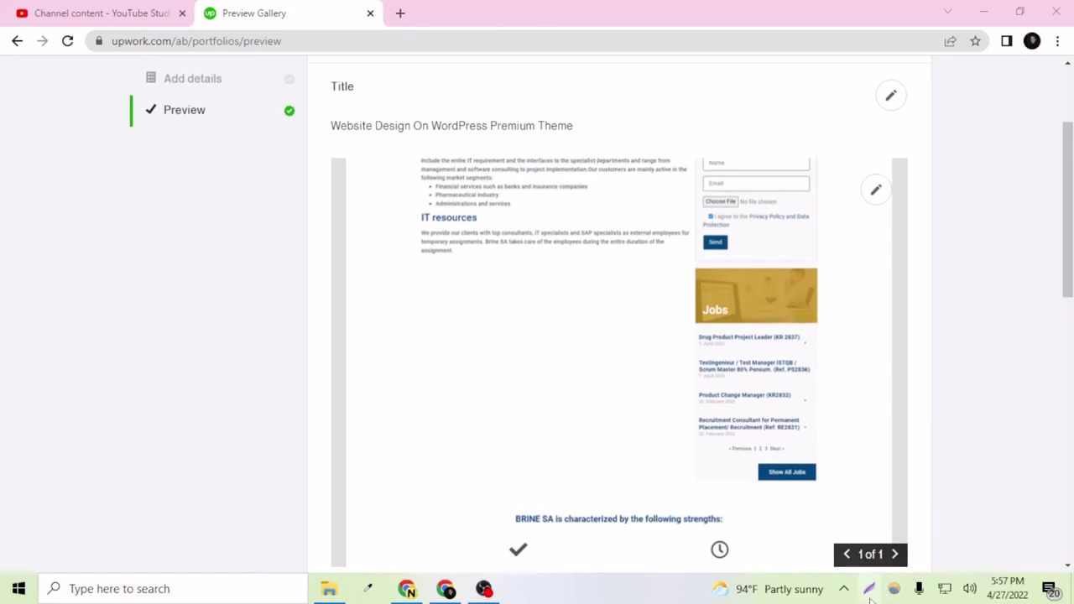
{"action": "key", "text": "Print"}
{"action": "left_click_drag", "start_coordinate": [331, 159], "coordinate": [893, 556]}
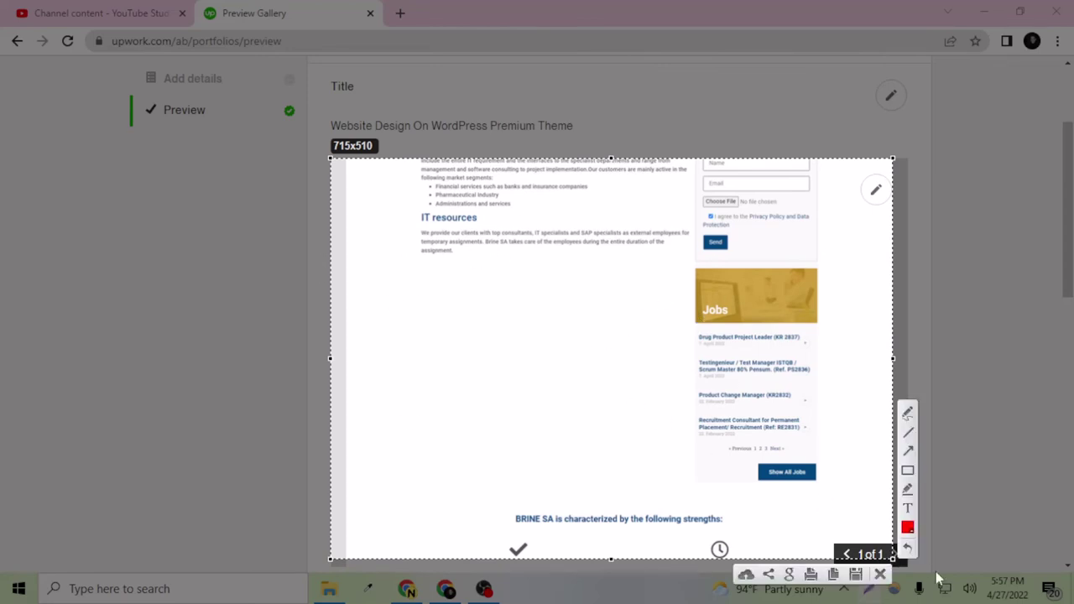
{"action": "left_click", "coordinate": [880, 574]}
Check the skills, description and template at the end of the preview and publish the portfolio project
{"action": "scroll", "coordinate": [566, 348], "scroll_direction": "down", "scroll_amount": 5}
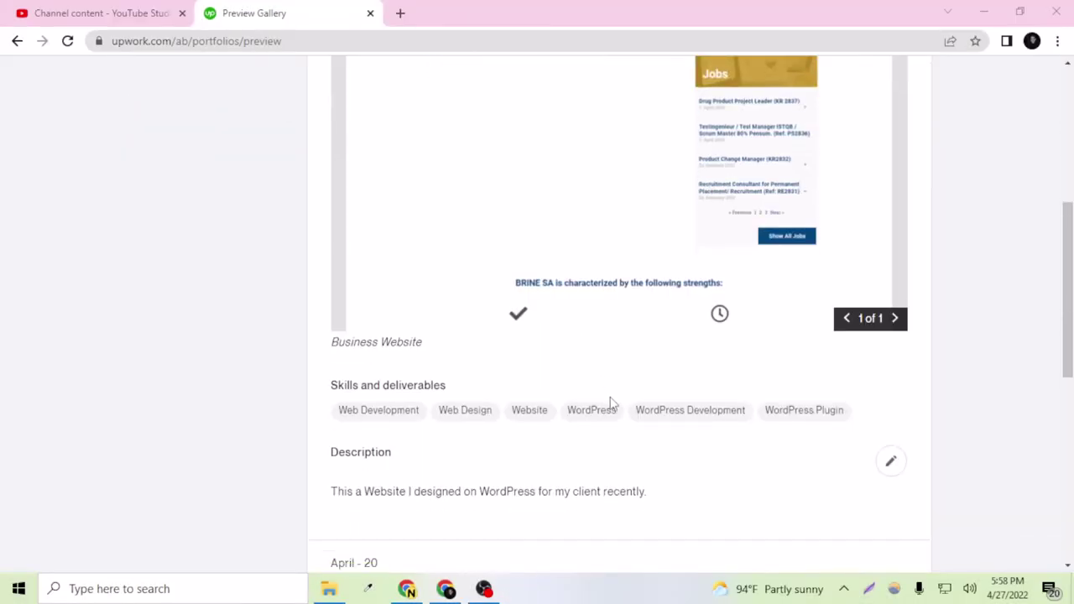
{"action": "scroll", "coordinate": [598, 369], "scroll_direction": "down", "scroll_amount": 3}
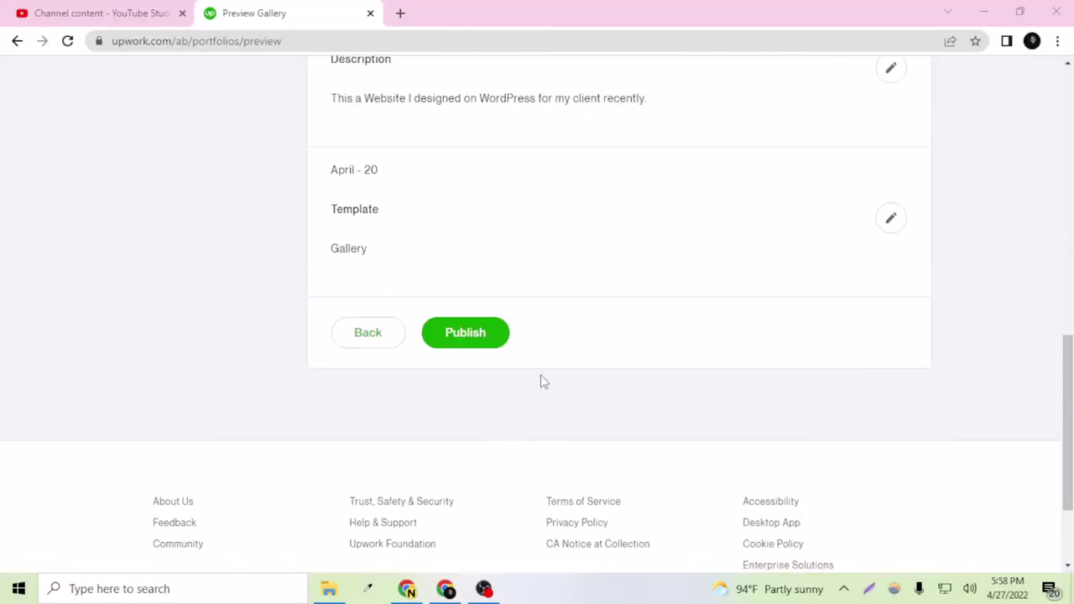
{"action": "left_click", "coordinate": [475, 336]}
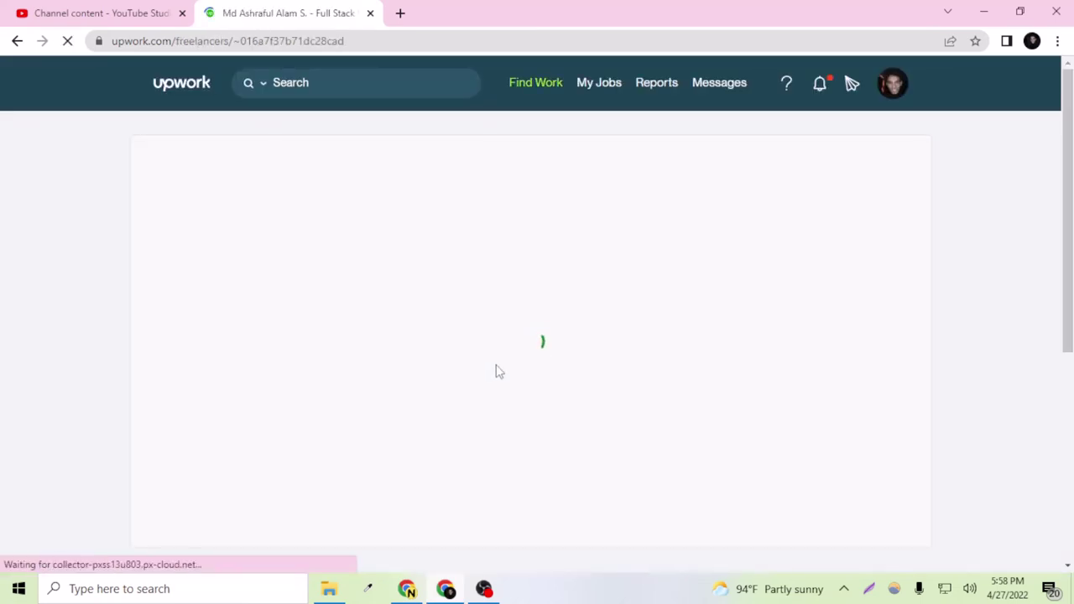
Check the new entry in the profile's Portfolio section and switch to the public view of the profile
{"action": "scroll", "coordinate": [539, 352], "scroll_direction": "down", "scroll_amount": 5}
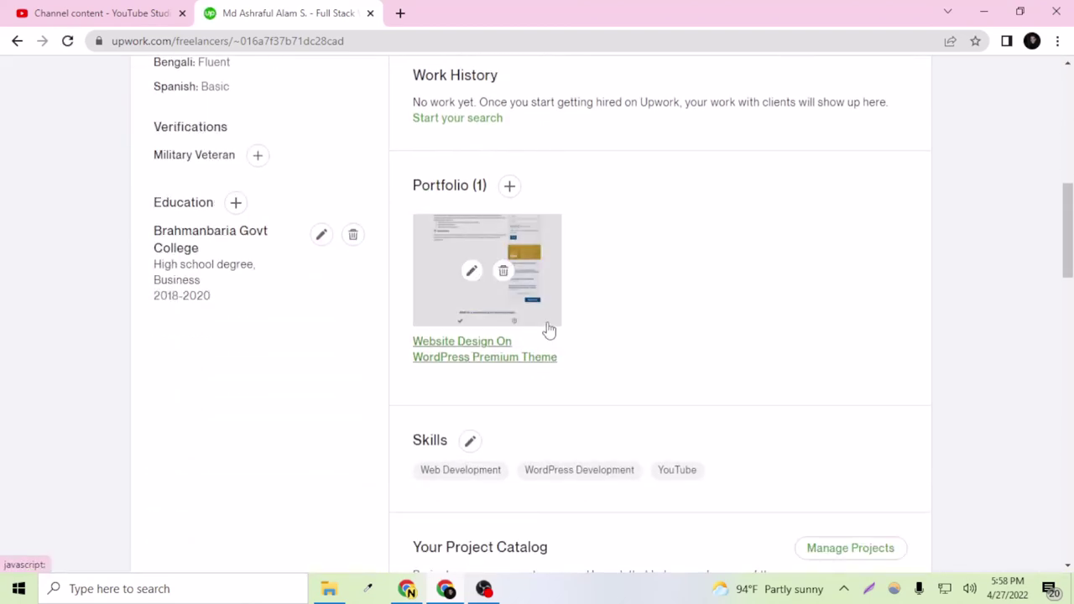
{"action": "scroll", "coordinate": [442, 287], "scroll_direction": "up", "scroll_amount": 5}
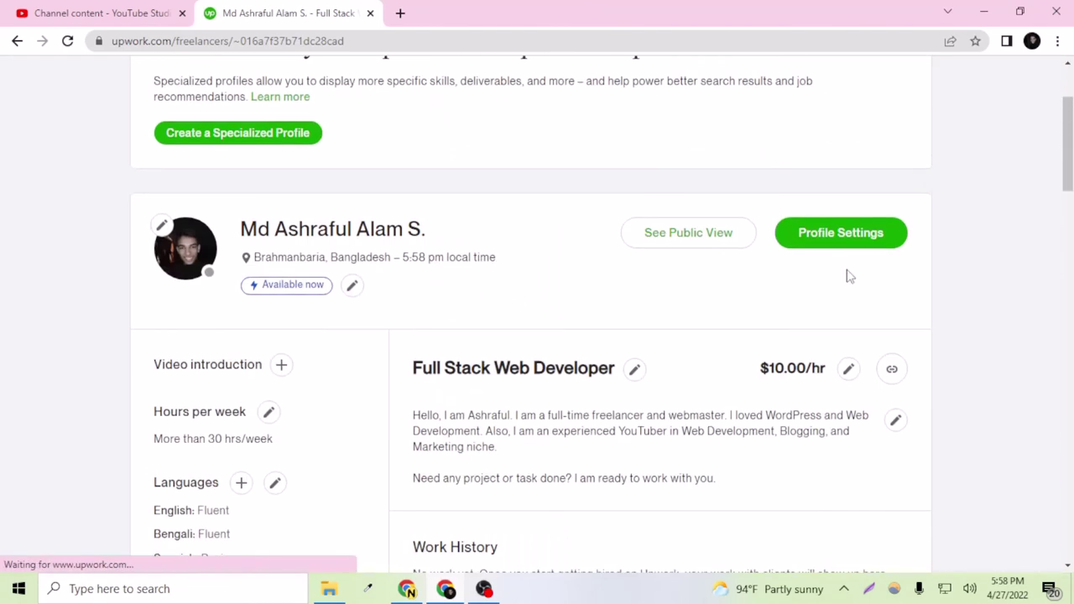
{"action": "left_click", "coordinate": [712, 241]}
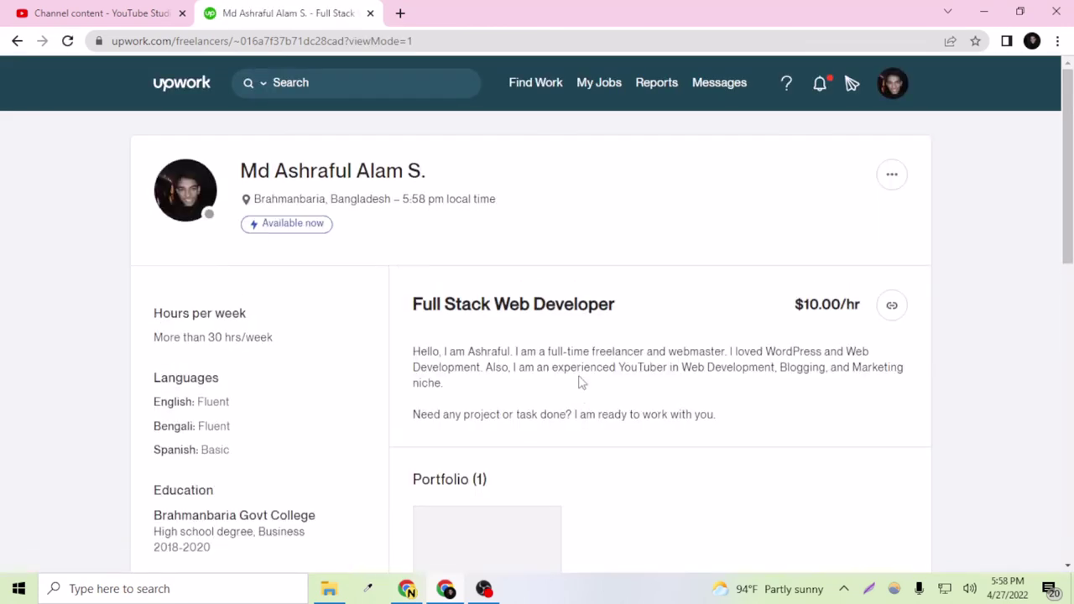
Open the portfolio project "Website Design On WordPress Premium Theme" and review its image, deliverables and description
{"action": "scroll", "coordinate": [577, 381], "scroll_direction": "down", "scroll_amount": 4}
{"action": "left_click", "coordinate": [484, 266]}
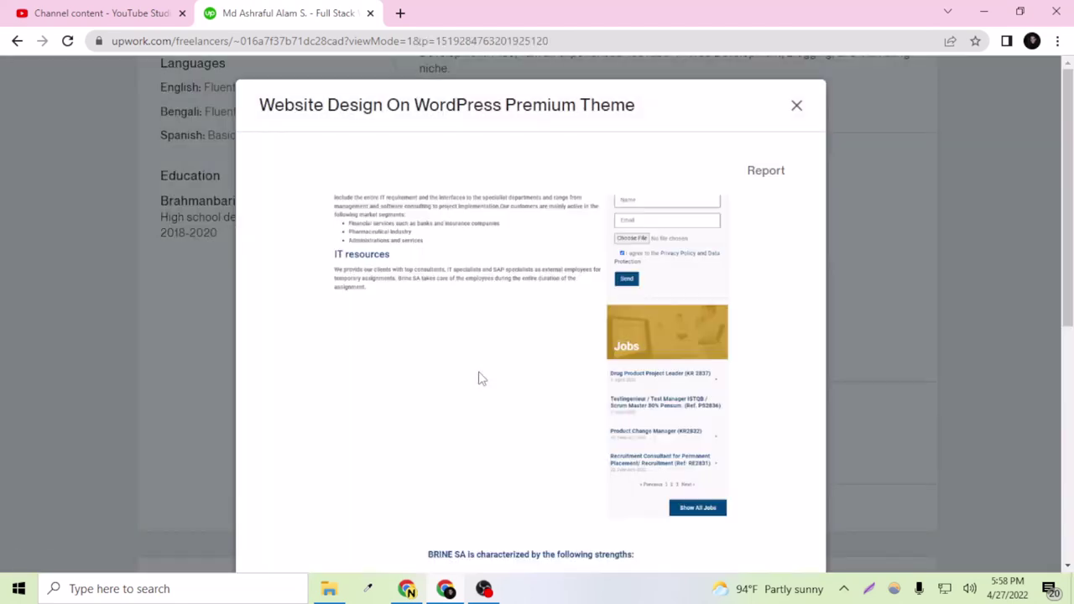
{"action": "scroll", "coordinate": [513, 324], "scroll_direction": "down", "scroll_amount": 5}
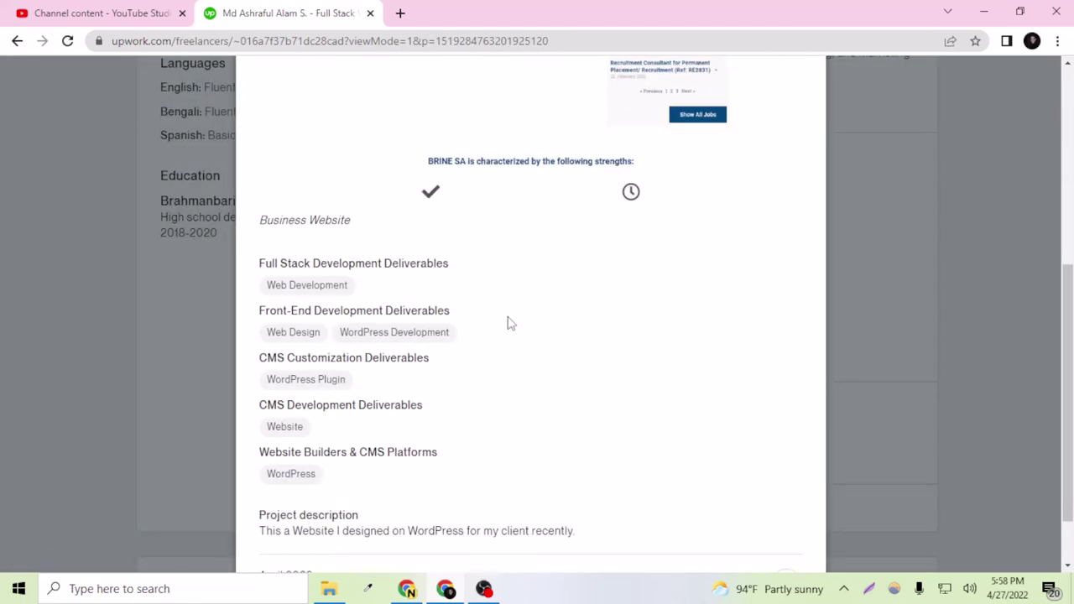
Open the project image in its own tab, measure it with a screenshot selection, and close the capture and the tab
{"action": "scroll", "coordinate": [509, 322], "scroll_direction": "up", "scroll_amount": 5}
{"action": "right_click", "coordinate": [553, 295]}
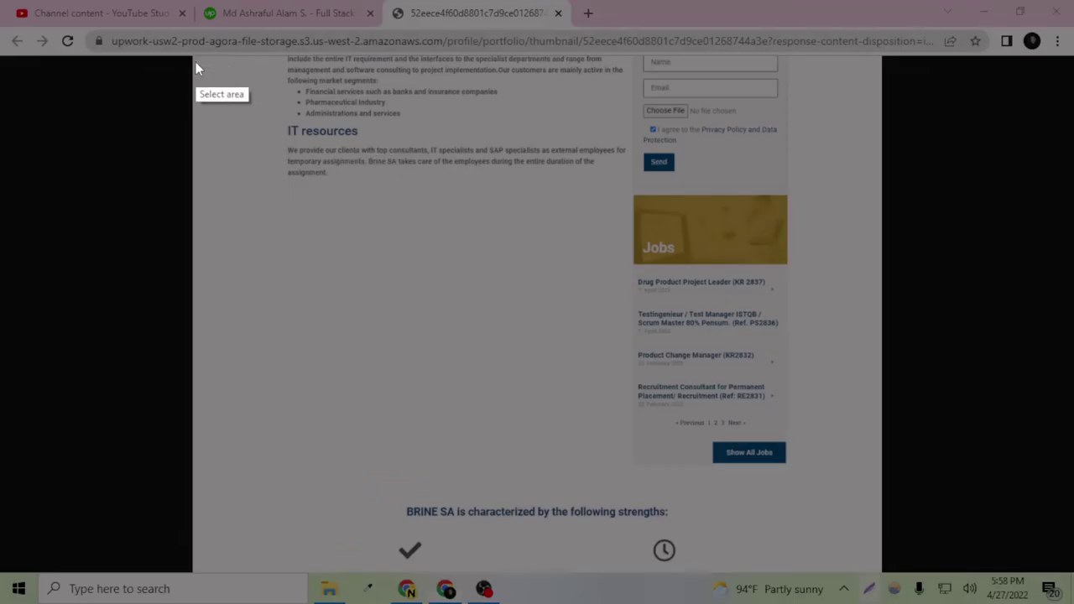
{"action": "mouse_move", "coordinate": [194, 58]}
{"action": "left_mouse_down"}
{"action": "mouse_move", "coordinate": [739, 479]}
{"action": "mouse_move", "coordinate": [896, 563]}
{"action": "mouse_move", "coordinate": [881, 572]}
{"action": "left_mouse_up"}
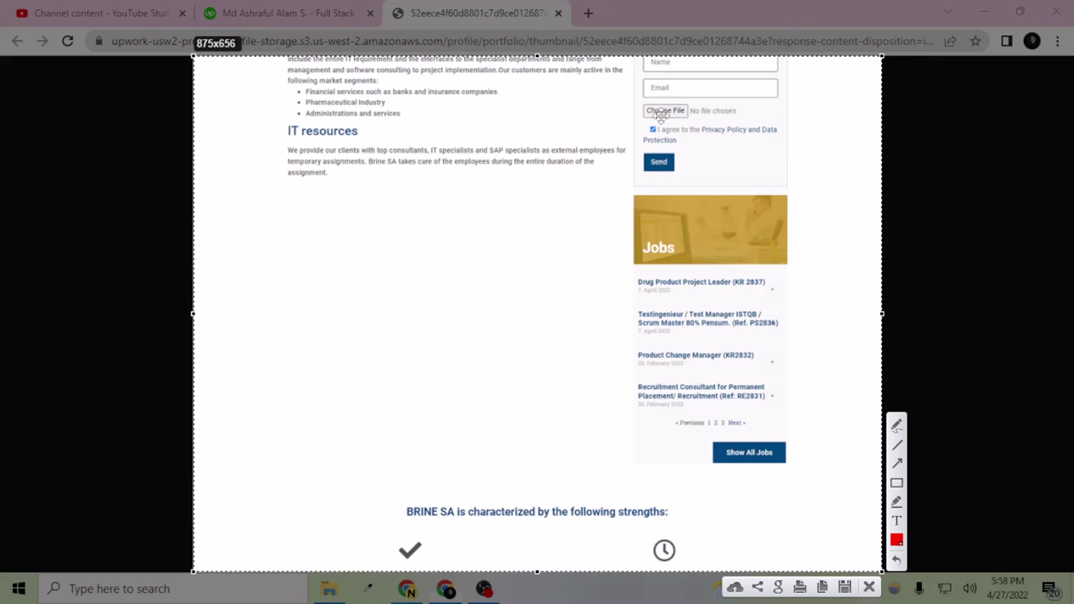
{"action": "left_click", "coordinate": [869, 593]}
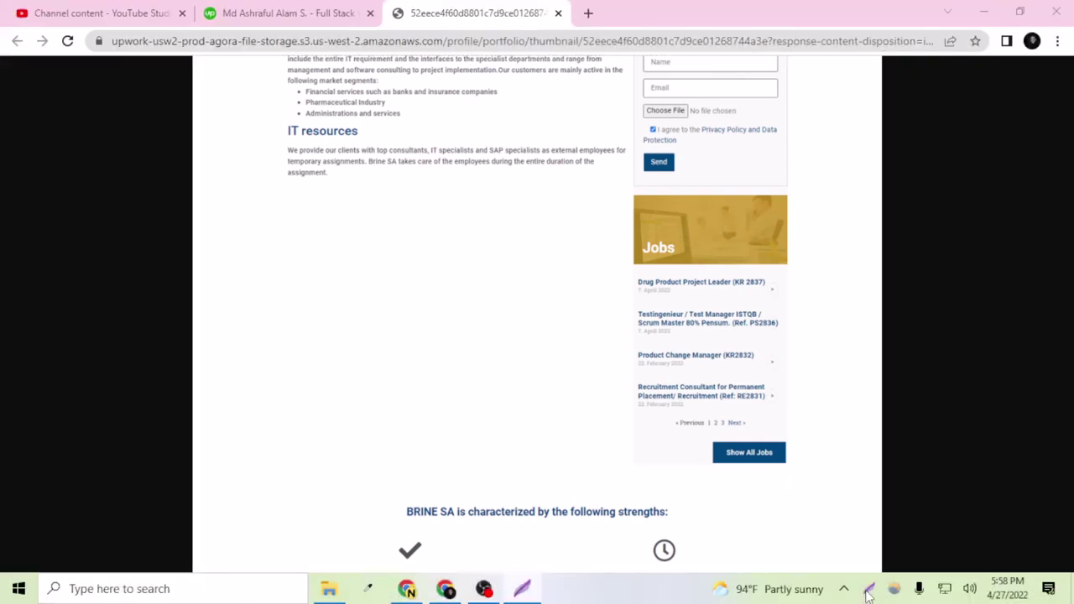
{"action": "left_click", "coordinate": [558, 13]}
Review the project's caption and deliverables once more and close the project details
{"action": "scroll", "coordinate": [629, 438], "scroll_direction": "down", "scroll_amount": 5}
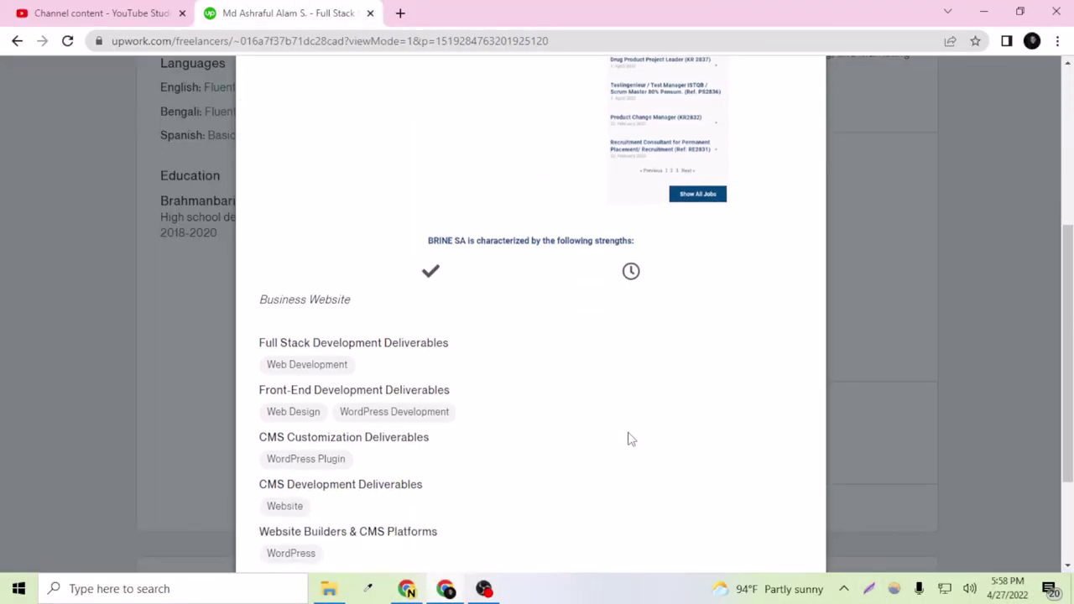
{"action": "scroll", "coordinate": [731, 483], "scroll_direction": "up", "scroll_amount": 5}
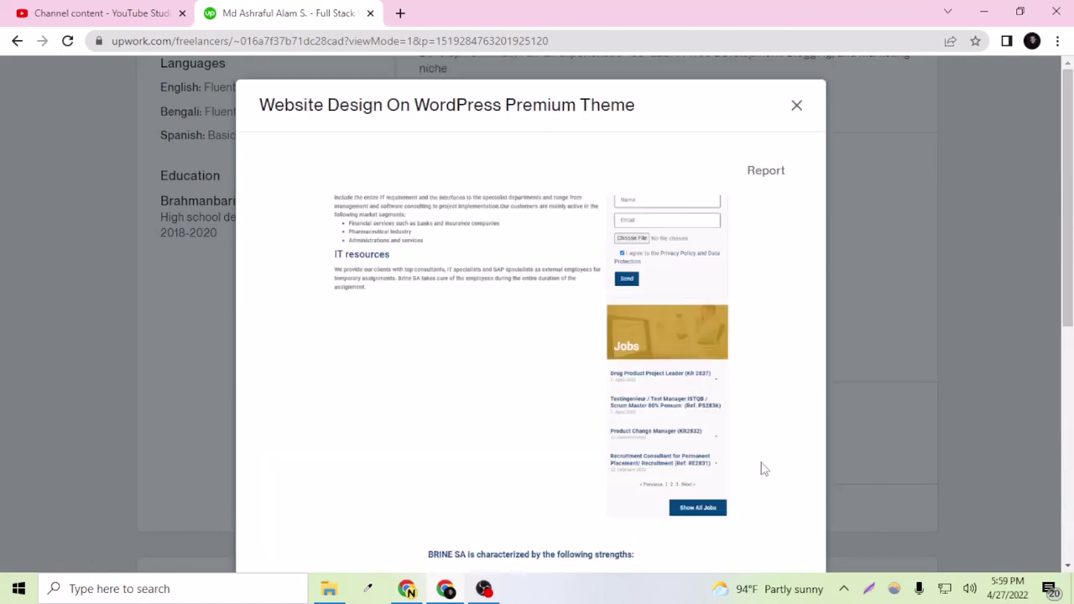
{"action": "left_click", "coordinate": [796, 118]}
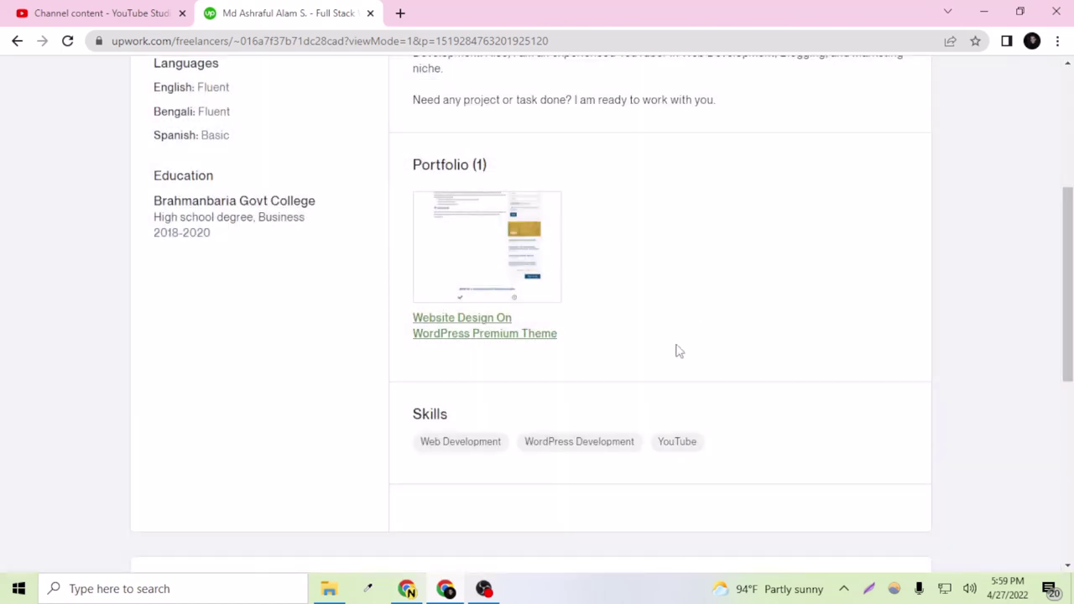
Examine the public profile from its header and overview through the portfolio entry and skills to the employment history
{"action": "scroll", "coordinate": [671, 361], "scroll_direction": "up", "scroll_amount": 3}
{"action": "scroll", "coordinate": [621, 369], "scroll_direction": "down", "scroll_amount": 1}
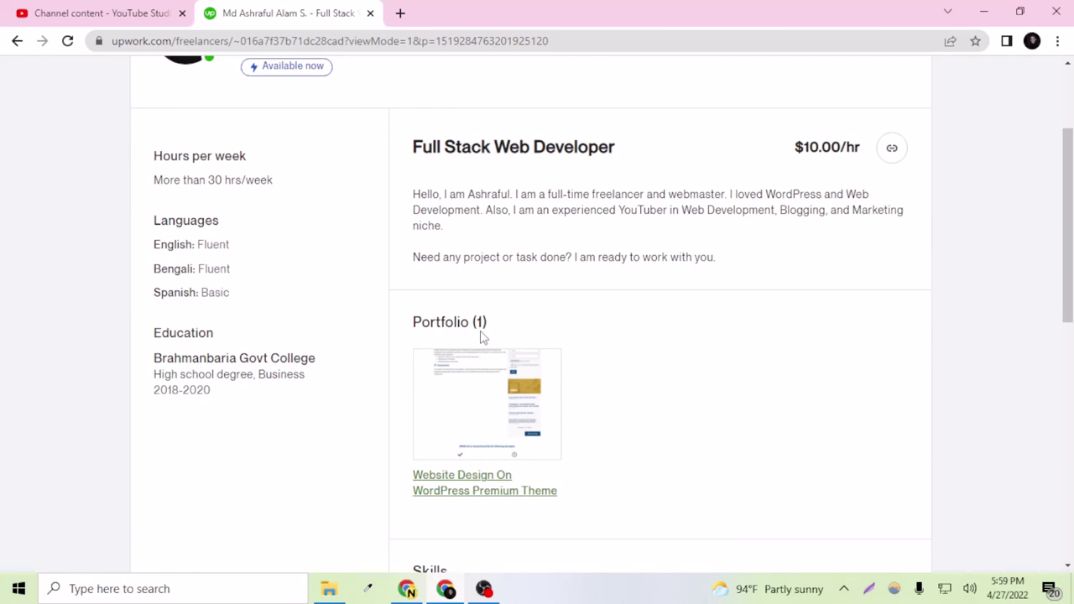
{"action": "scroll", "coordinate": [482, 336], "scroll_direction": "down", "scroll_amount": 1}
{"action": "scroll", "coordinate": [479, 335], "scroll_direction": "up", "scroll_amount": 3}
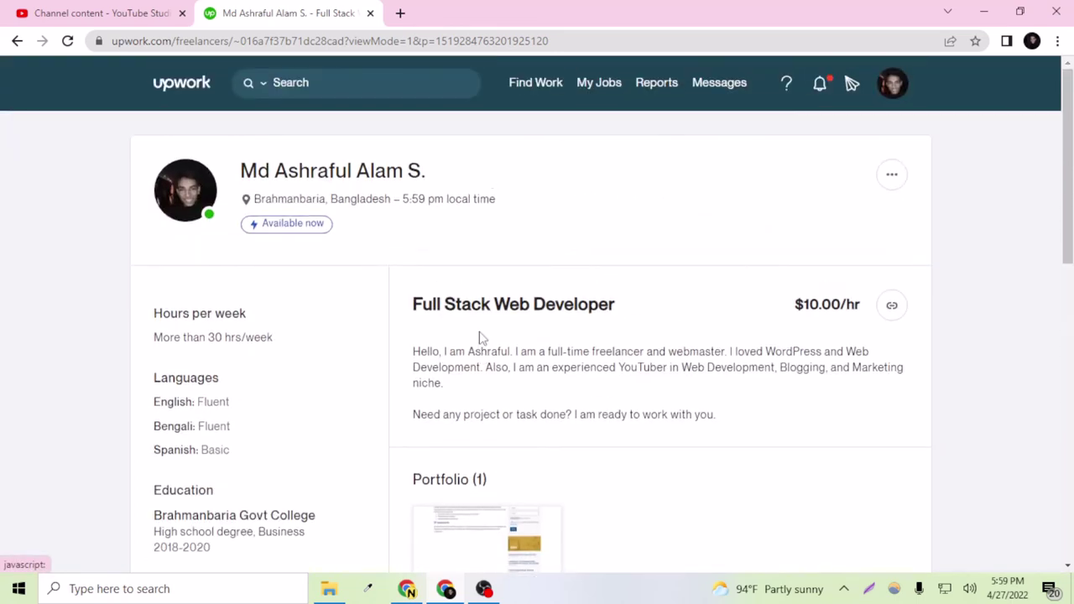
{"action": "scroll", "coordinate": [480, 338], "scroll_direction": "down", "scroll_amount": 4}
{"action": "scroll", "coordinate": [503, 337], "scroll_direction": "up", "scroll_amount": 3}
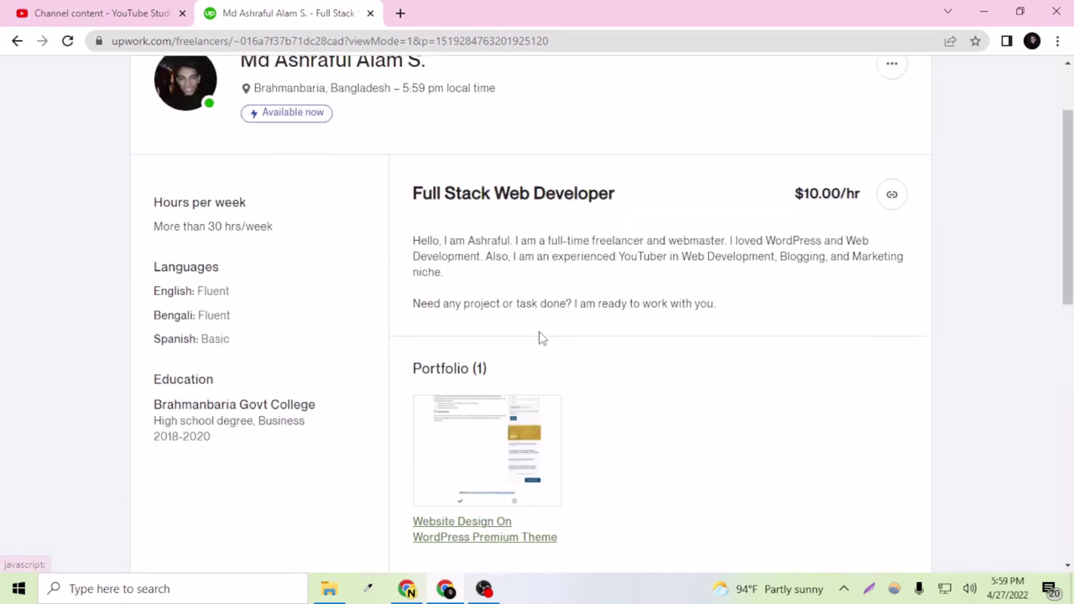
{"action": "scroll", "coordinate": [419, 360], "scroll_direction": "down", "scroll_amount": 5}
{"action": "scroll", "coordinate": [360, 378], "scroll_direction": "up", "scroll_amount": 1}
{"action": "scroll", "coordinate": [336, 361], "scroll_direction": "down", "scroll_amount": 4}
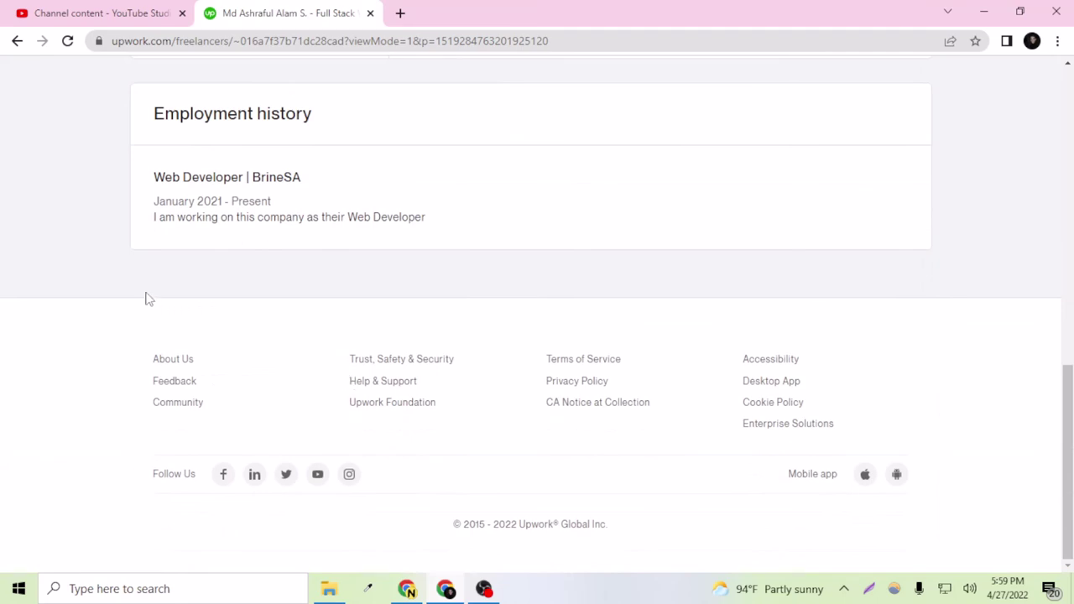
Recheck the public profile's portfolio and employment history, going back through the browsing history to the editable profile
{"action": "right_click", "coordinate": [105, 242]}
{"action": "left_click", "coordinate": [135, 250]}
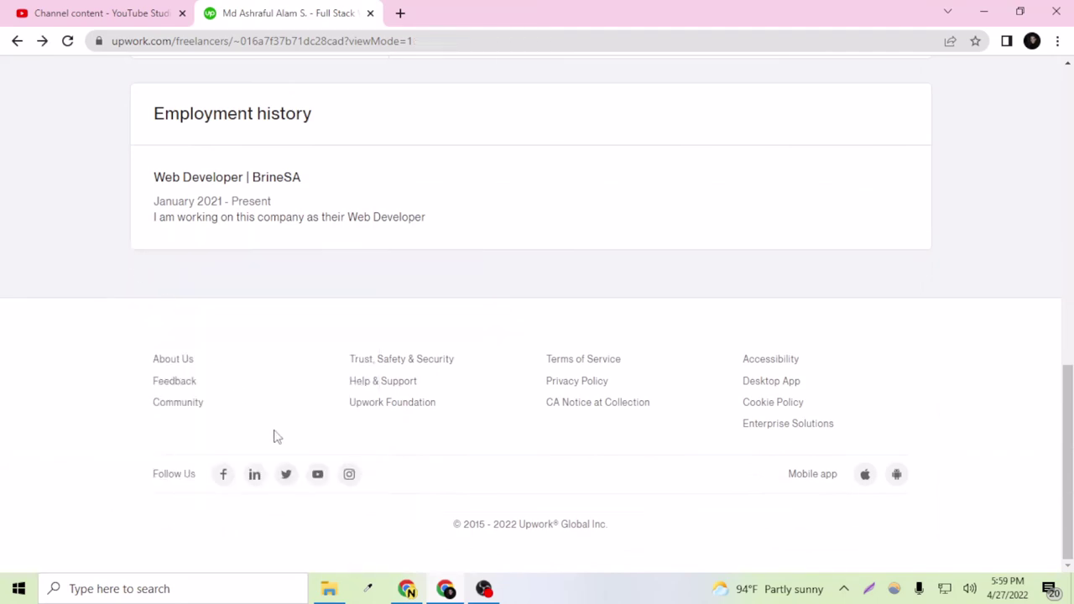
{"action": "scroll", "coordinate": [309, 436], "scroll_direction": "up", "scroll_amount": 5}
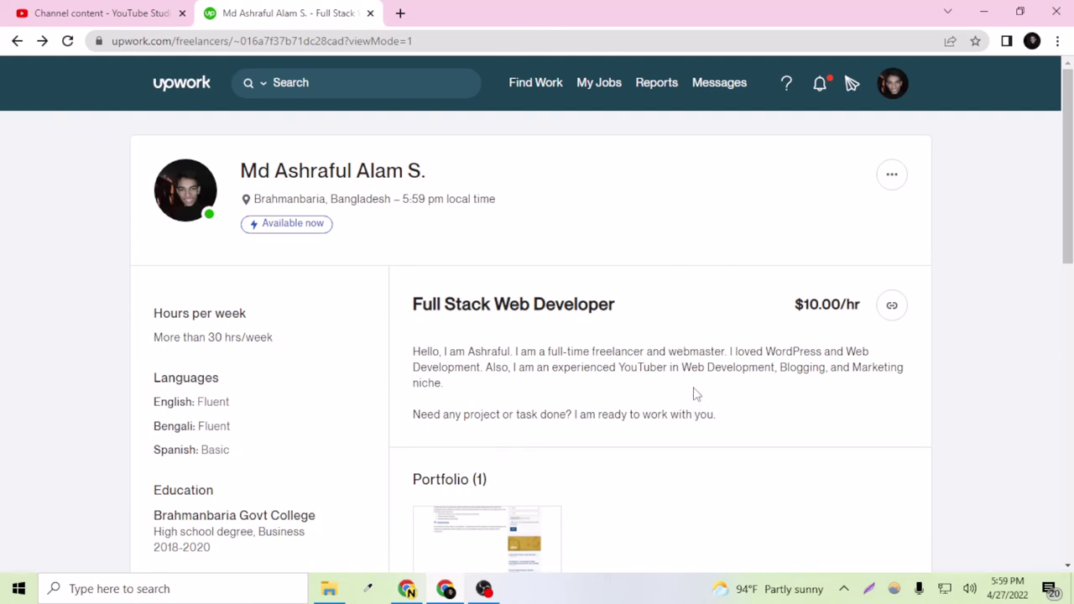
{"action": "scroll", "coordinate": [695, 394], "scroll_direction": "down", "scroll_amount": 3}
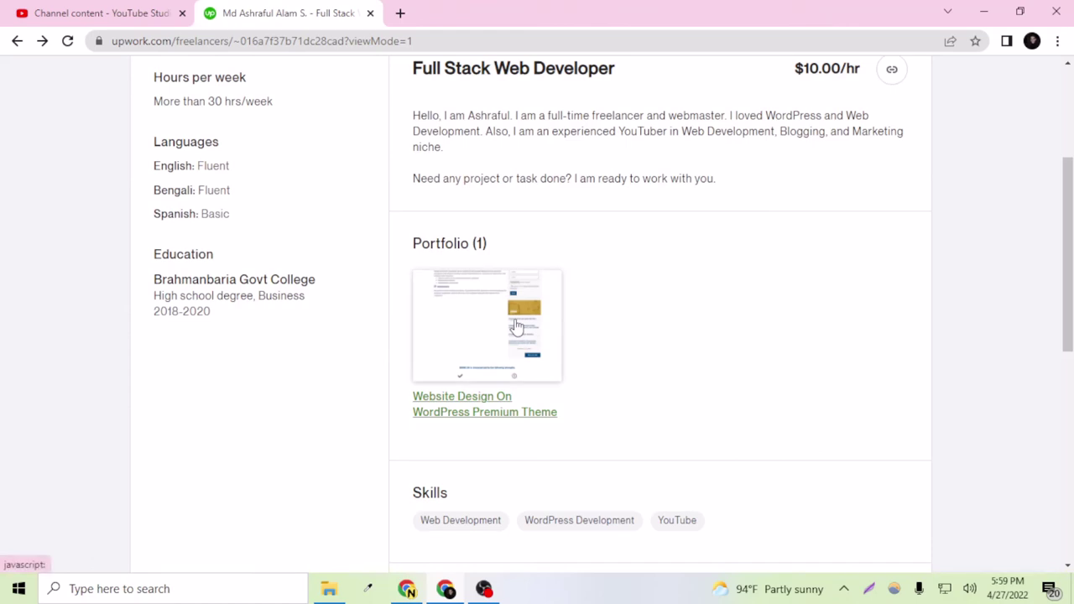
{"action": "scroll", "coordinate": [517, 327], "scroll_direction": "up", "scroll_amount": 2}
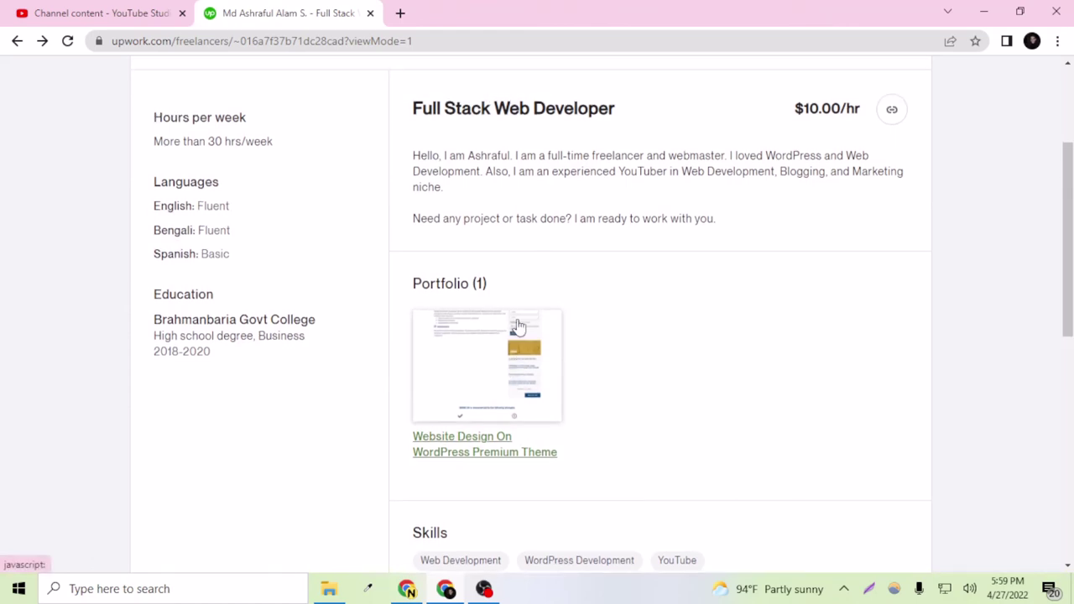
{"action": "scroll", "coordinate": [517, 328], "scroll_direction": "down", "scroll_amount": 5}
{"action": "scroll", "coordinate": [517, 327], "scroll_direction": "down", "scroll_amount": 3}
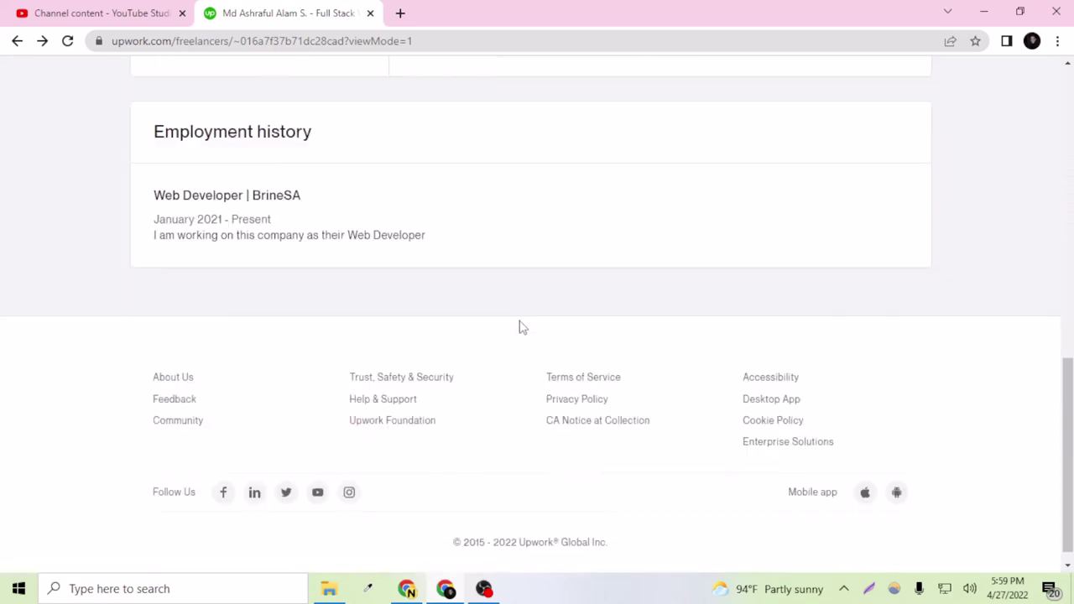
{"action": "scroll", "coordinate": [521, 323], "scroll_direction": "up", "scroll_amount": 9}
{"action": "right_click", "coordinate": [62, 242]}
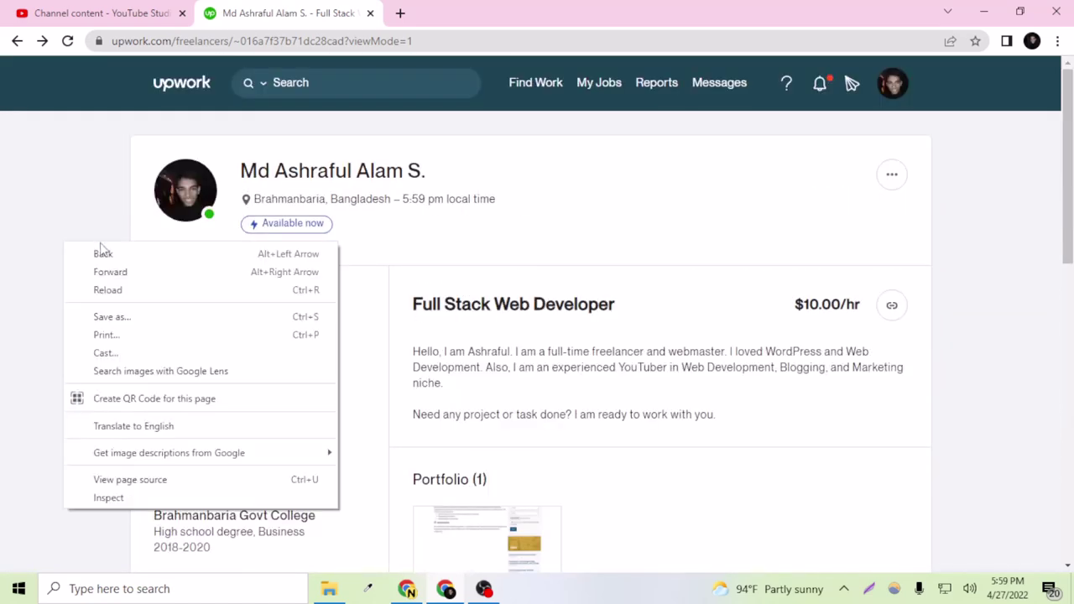
{"action": "left_click", "coordinate": [102, 252]}
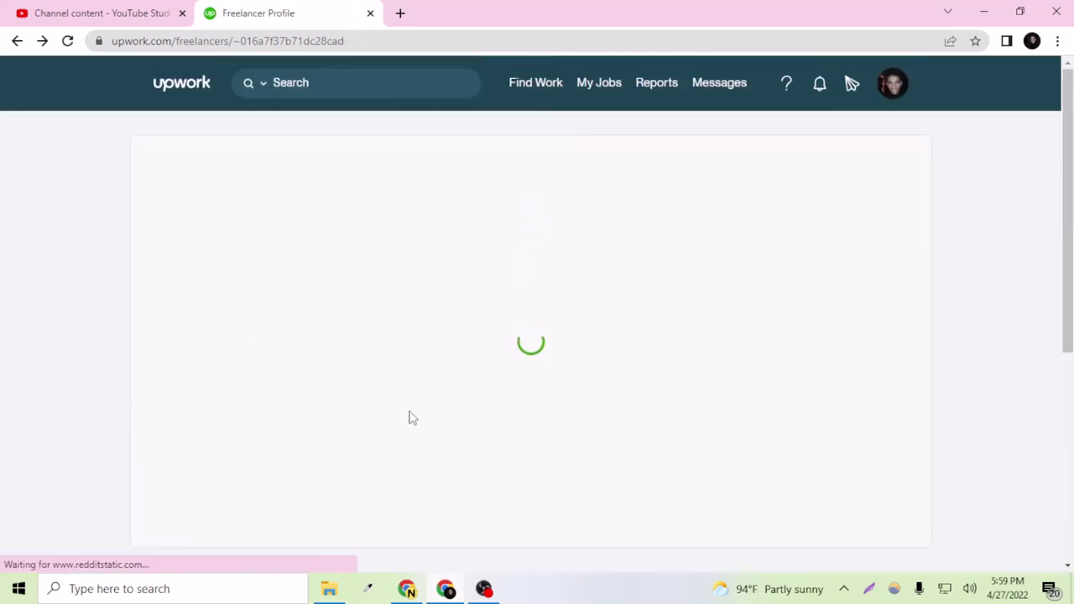
Review the editable profile's sections, including portfolio, skills, project catalog, testimonials, certifications, employment history and other experiences
{"action": "scroll", "coordinate": [416, 407], "scroll_direction": "down", "scroll_amount": 1}
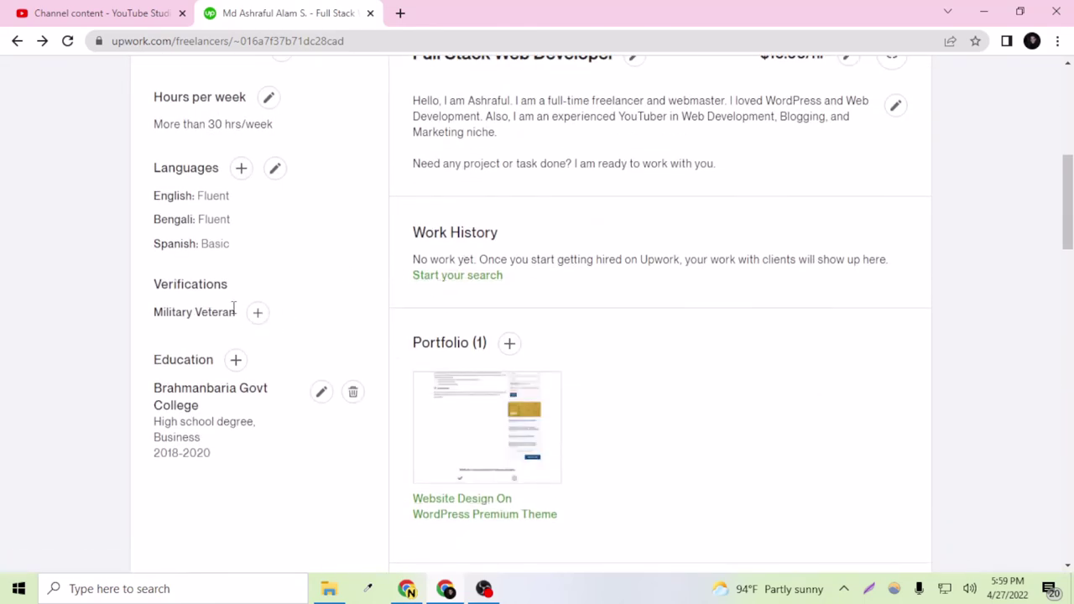
{"action": "scroll", "coordinate": [246, 339], "scroll_direction": "down", "scroll_amount": 1}
{"action": "scroll", "coordinate": [247, 335], "scroll_direction": "up", "scroll_amount": 2}
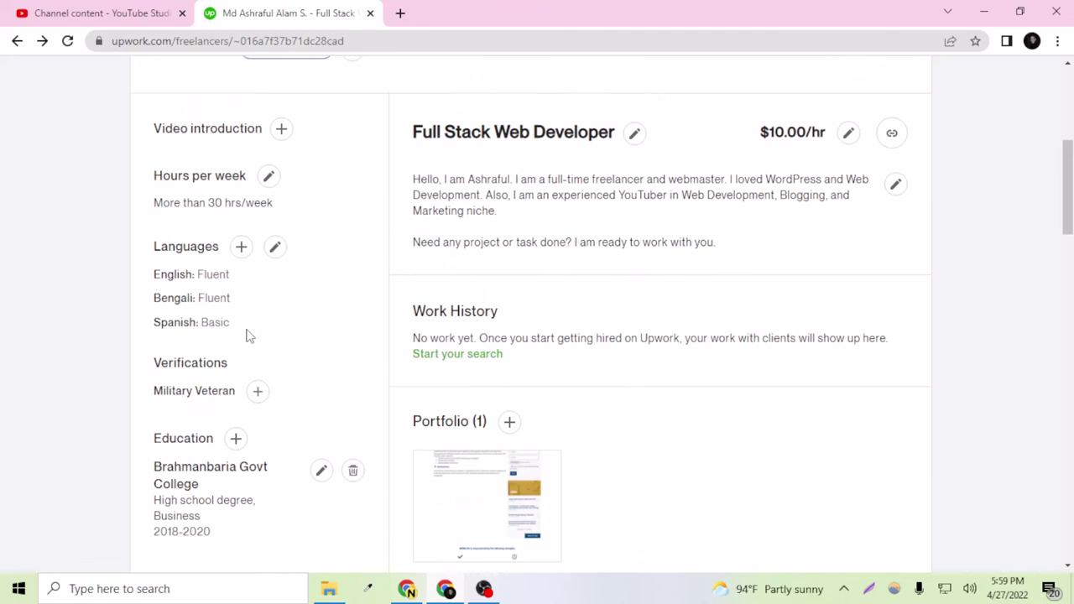
{"action": "scroll", "coordinate": [381, 214], "scroll_direction": "down", "scroll_amount": 5}
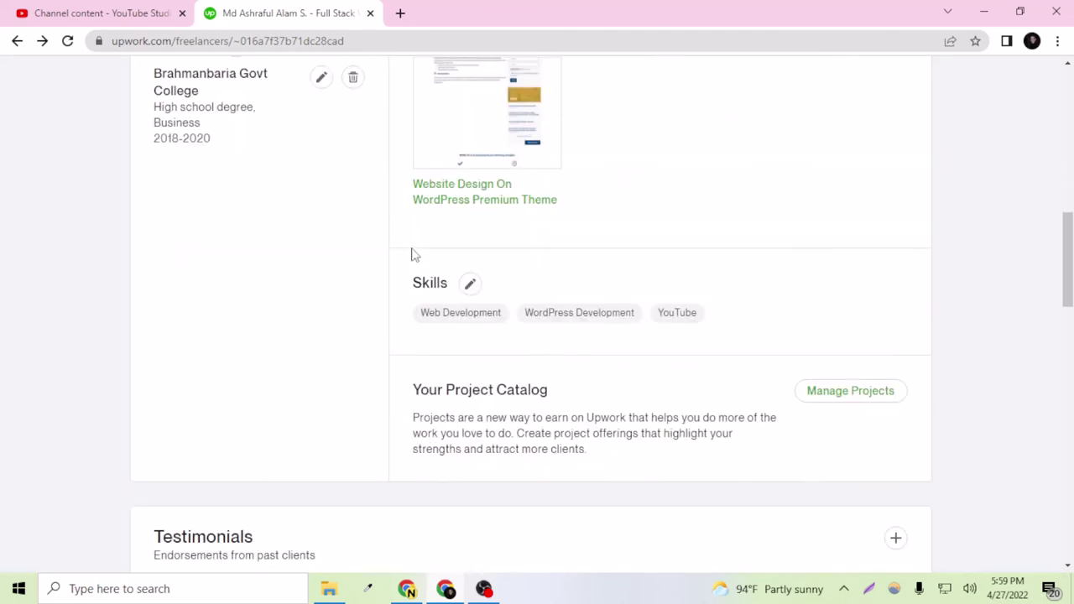
{"action": "scroll", "coordinate": [411, 277], "scroll_direction": "down", "scroll_amount": 4}
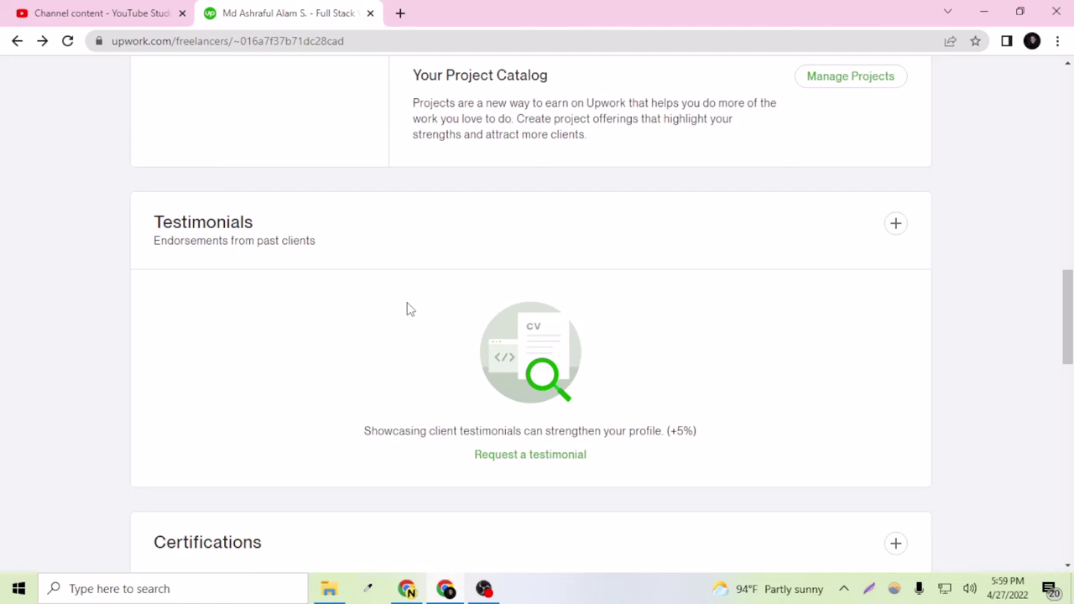
{"action": "scroll", "coordinate": [211, 218], "scroll_direction": "down", "scroll_amount": 3}
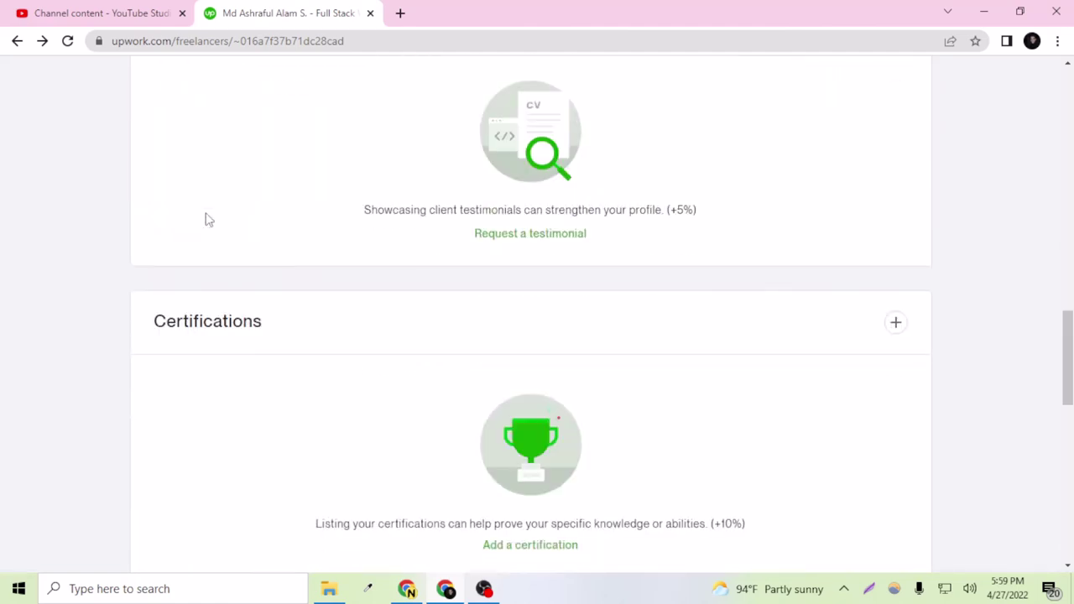
{"action": "scroll", "coordinate": [210, 303], "scroll_direction": "down", "scroll_amount": 2}
{"action": "scroll", "coordinate": [241, 377], "scroll_direction": "down", "scroll_amount": 2}
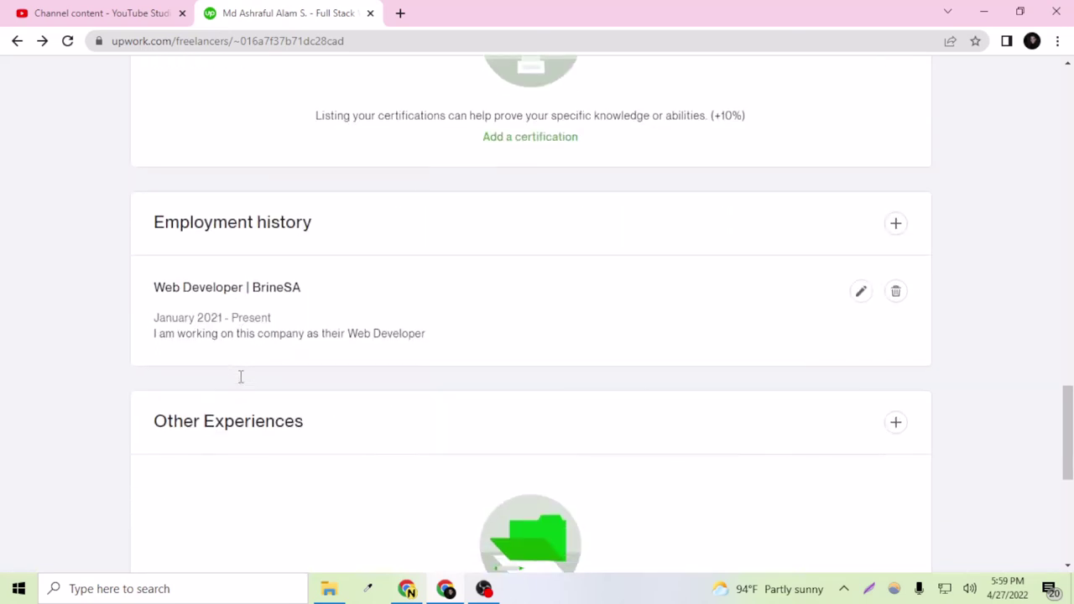
{"action": "scroll", "coordinate": [247, 326], "scroll_direction": "down", "scroll_amount": 2}
{"action": "scroll", "coordinate": [645, 481], "scroll_direction": "down", "scroll_amount": 3}
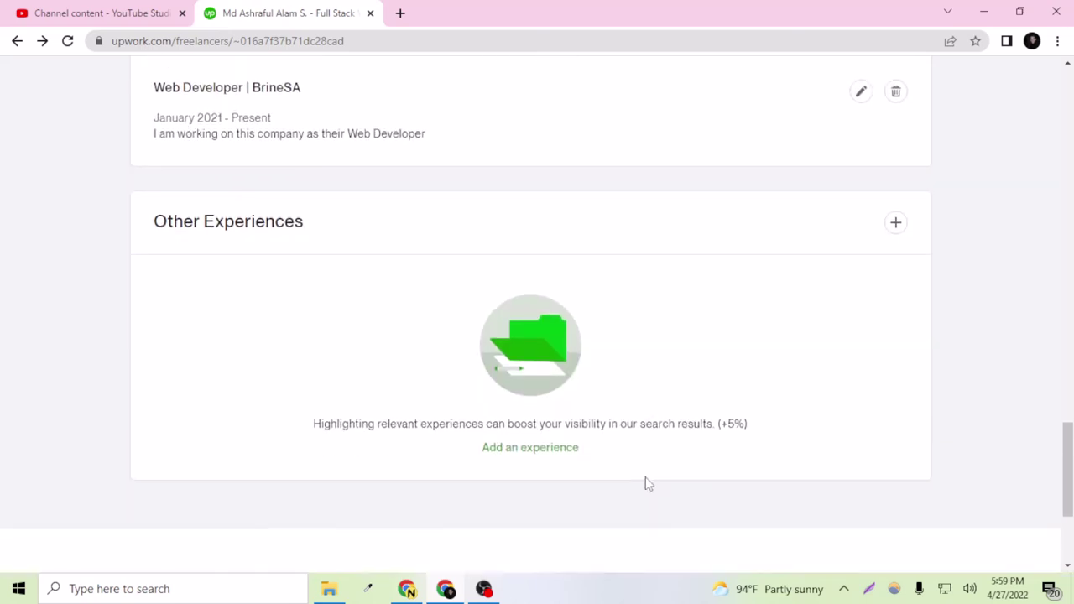
{"action": "scroll", "coordinate": [558, 335], "scroll_direction": "up", "scroll_amount": 3}
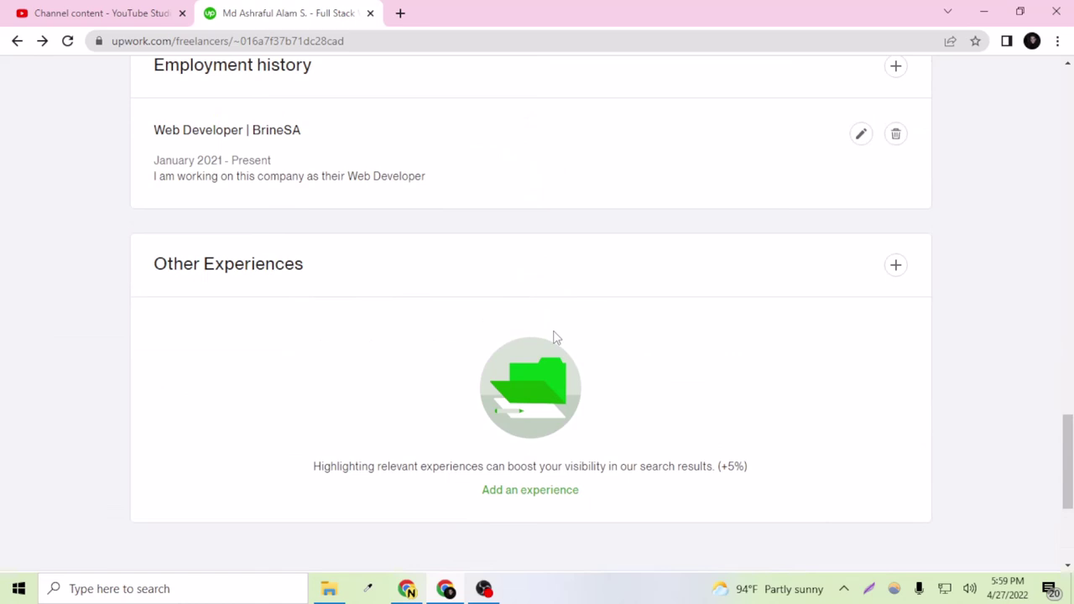